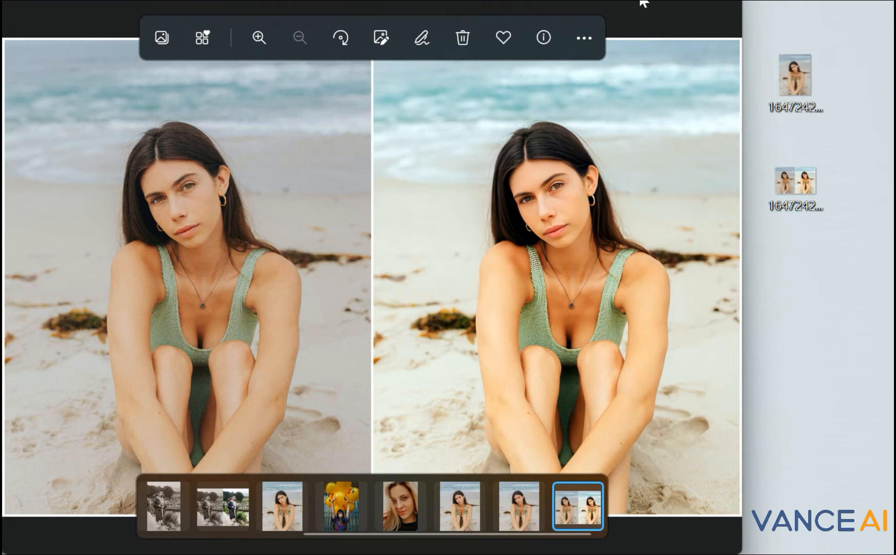
# Show the original beach portrait on its own and examine the face, arms, legs and surrounding sand up close
pyautogui.press('Left')
pyautogui.scroll(5, 396, 242)
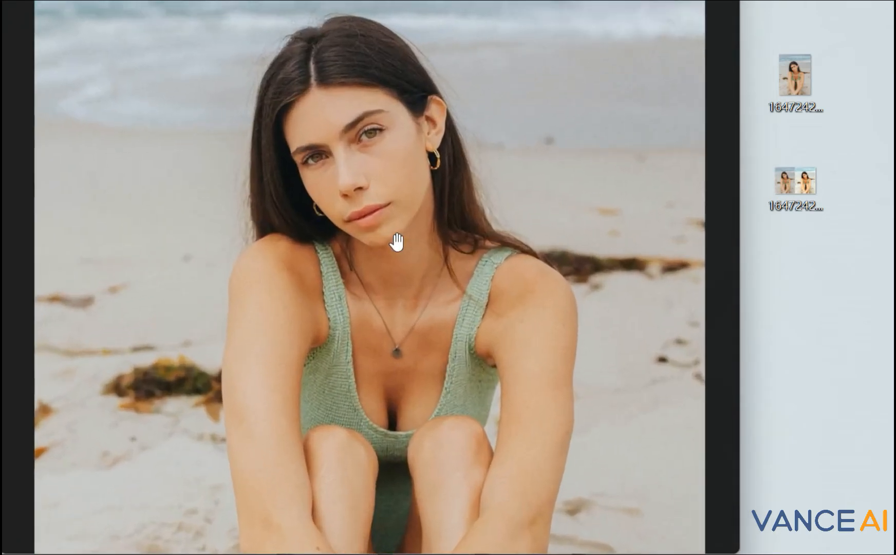
pyautogui.scroll(5, 409, 164)
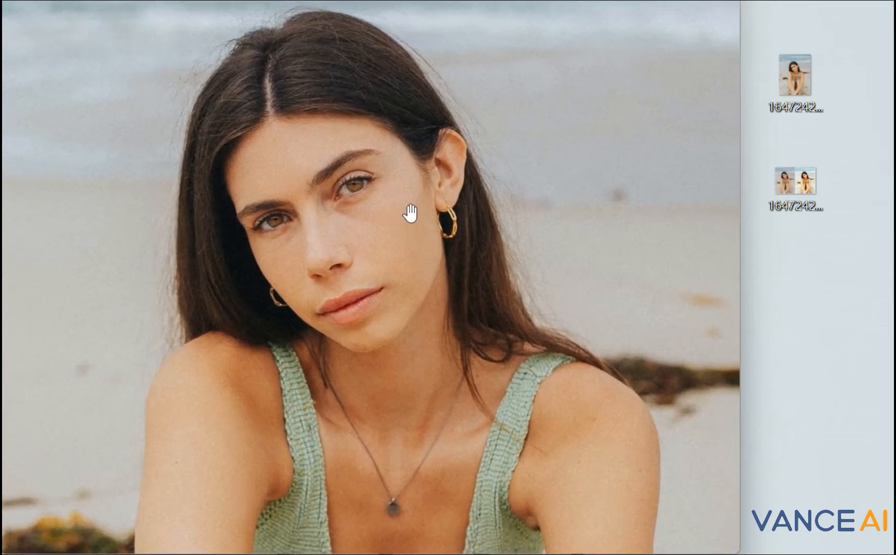
pyautogui.scroll(2, 393, 224)
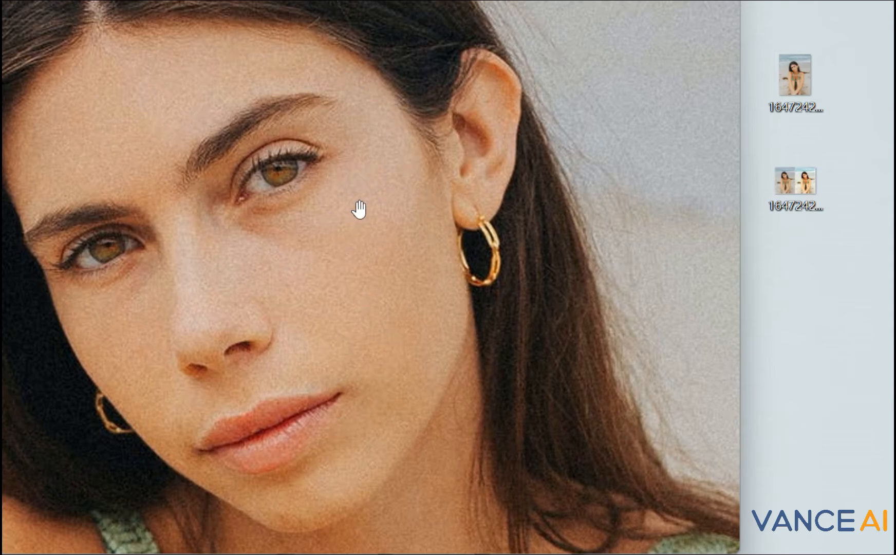
pyautogui.scroll(-3, 430, 220)
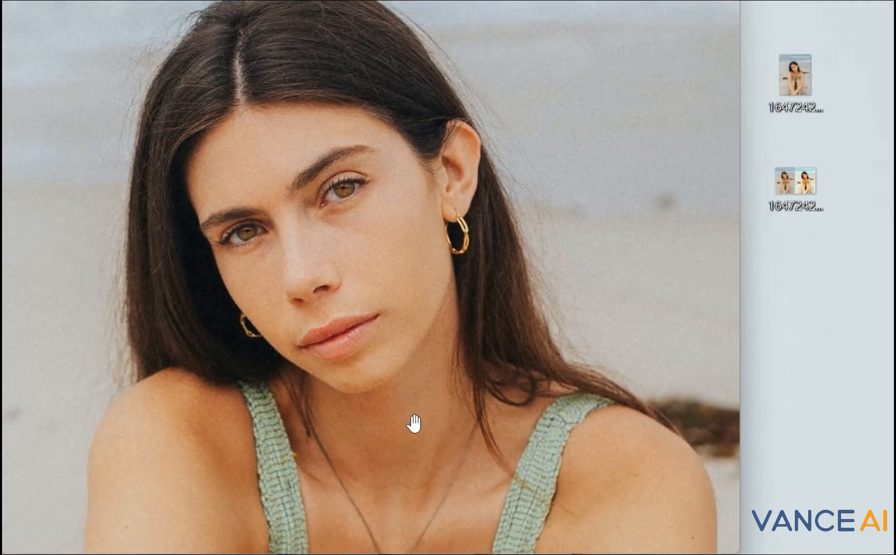
pyautogui.moveTo(410, 420); pyautogui.dragTo(428, 129)
pyautogui.moveTo(334, 250); pyautogui.dragTo(319, 126)
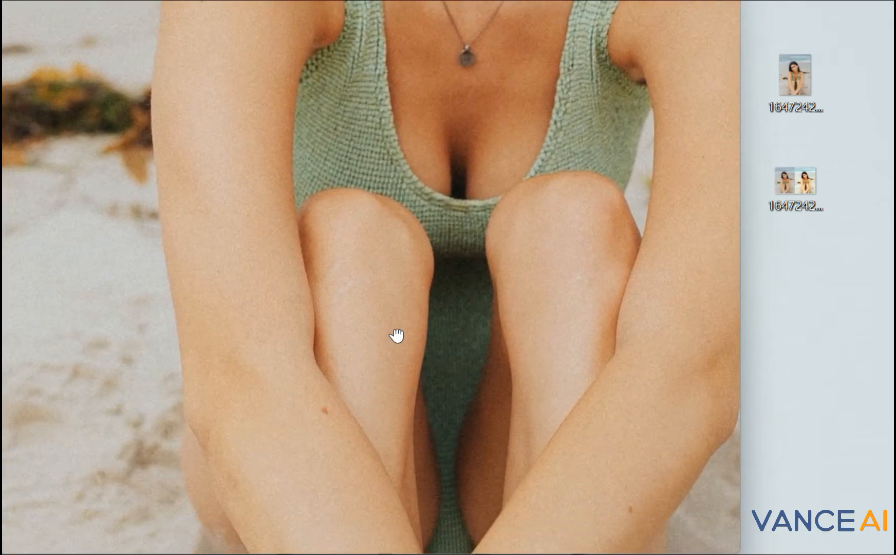
pyautogui.moveTo(397, 334); pyautogui.dragTo(317, 372)
pyautogui.moveTo(456, 61); pyautogui.dragTo(644, 55)
pyautogui.moveTo(178, 215); pyautogui.dragTo(350, 119)
pyautogui.scroll(-5, 372, 196)
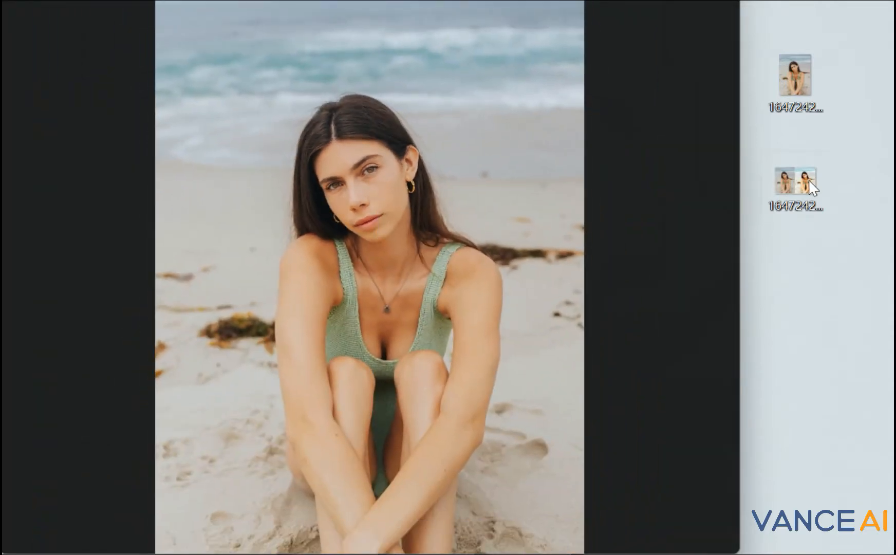
# Open the side-by-side comparison image and compare the portrait, sea and sand in its original and enhanced halves
pyautogui.doubleClick(810, 180)
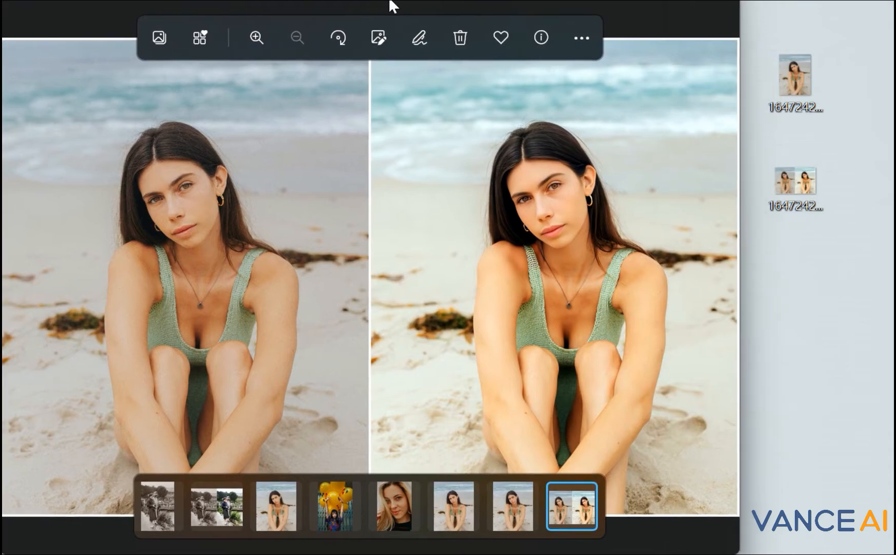
pyautogui.scroll(5, 400, 220)
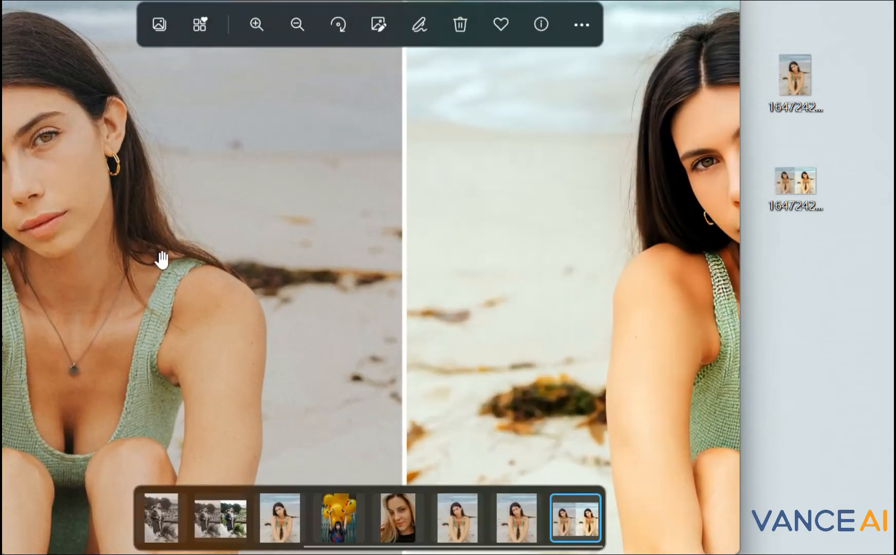
pyautogui.moveTo(160, 256)
pyautogui.mouseDown()
pyautogui.moveTo(370, 310)
pyautogui.moveTo(153, 268)
pyautogui.mouseUp()
pyautogui.moveTo(432, 269); pyautogui.dragTo(276, 283)
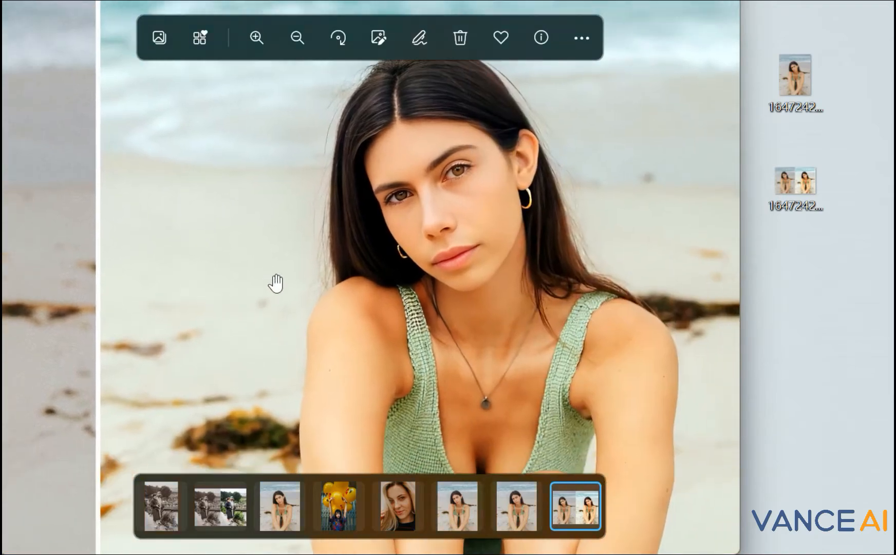
pyautogui.scroll(3, 472, 277)
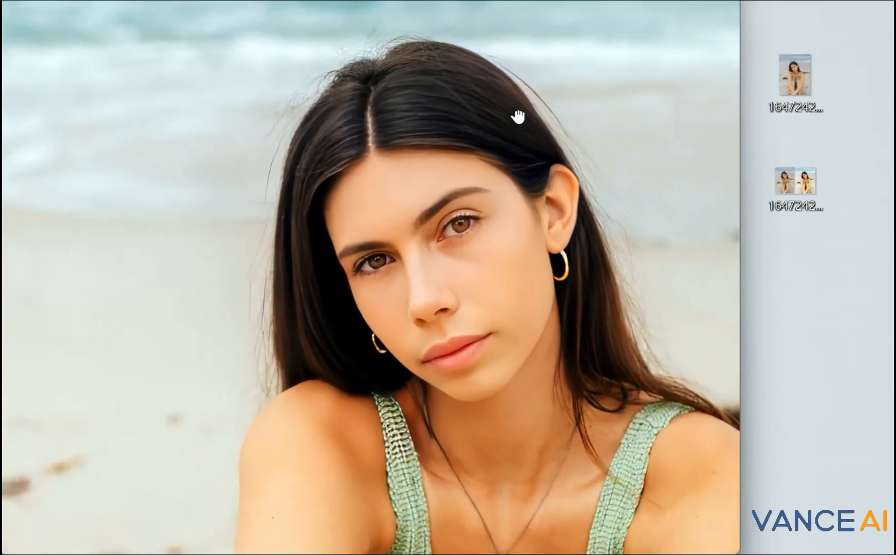
pyautogui.moveTo(516, 114); pyautogui.dragTo(644, 334)
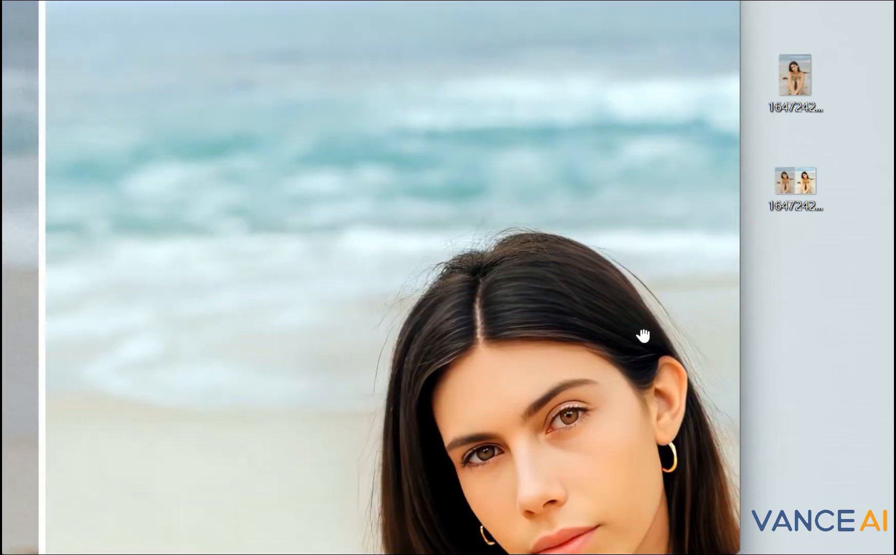
pyautogui.moveTo(326, 190); pyautogui.dragTo(570, 195)
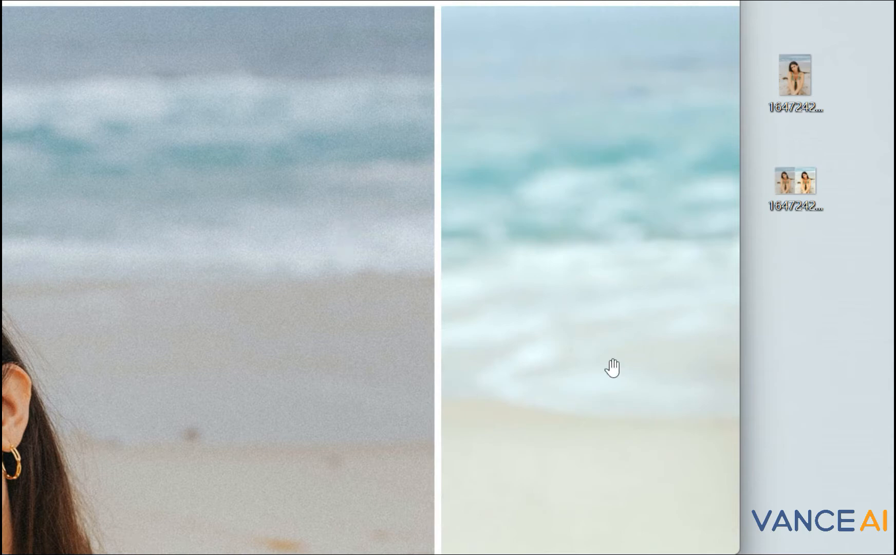
pyautogui.scroll(-3, 613, 368)
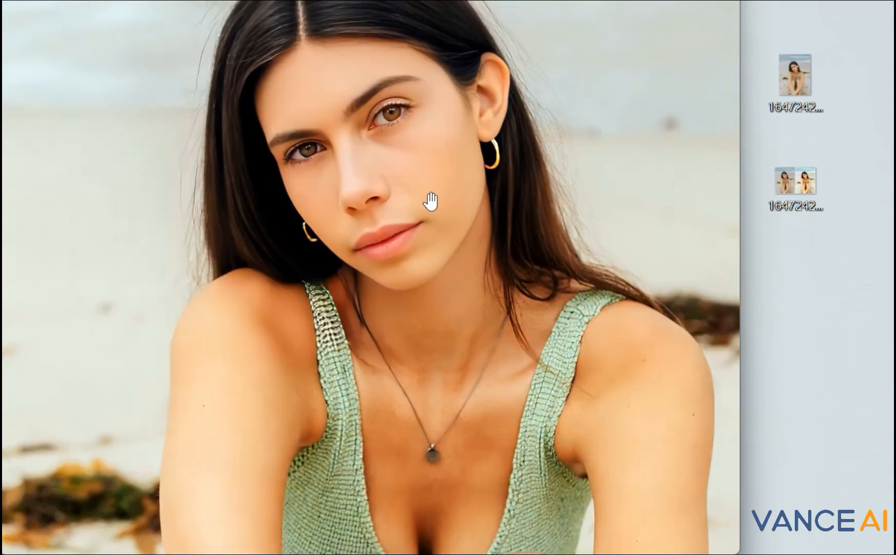
pyautogui.scroll(-10, 250, 406)
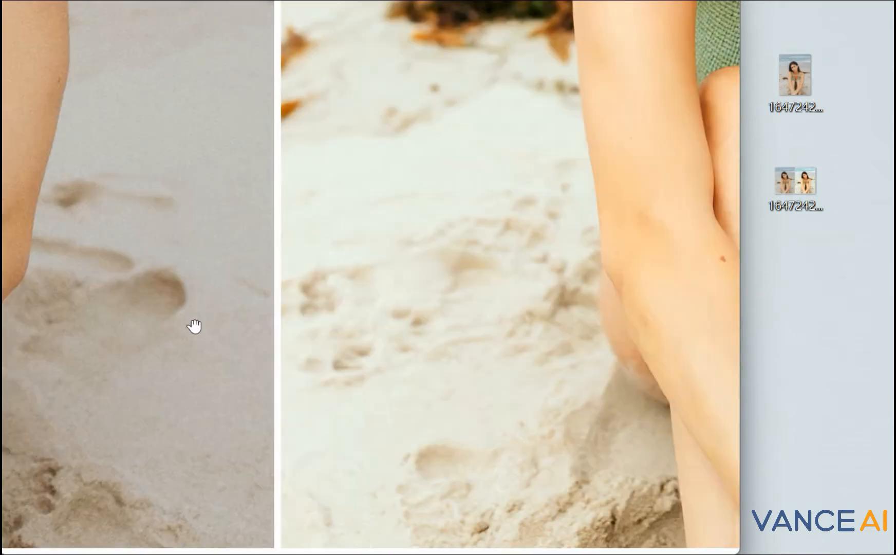
pyautogui.scroll(-3, 650, 325)
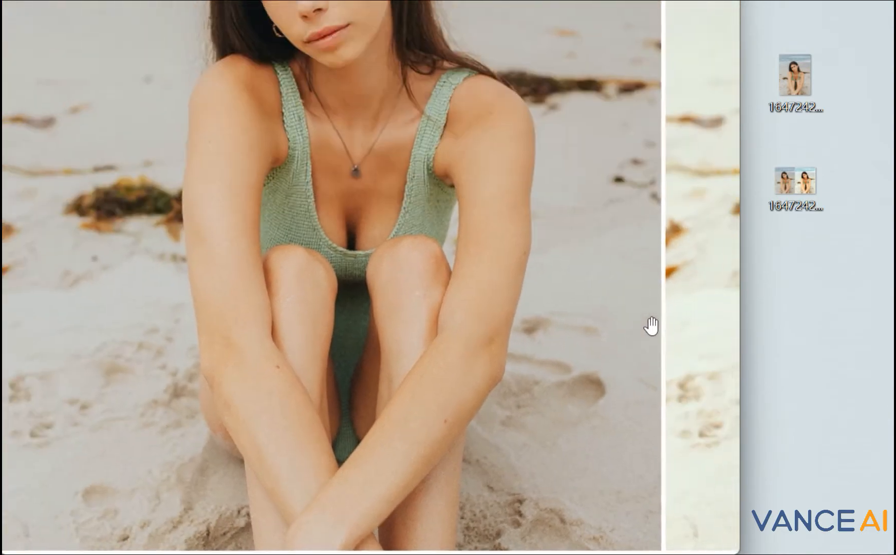
pyautogui.moveTo(650, 325); pyautogui.dragTo(346, 326)
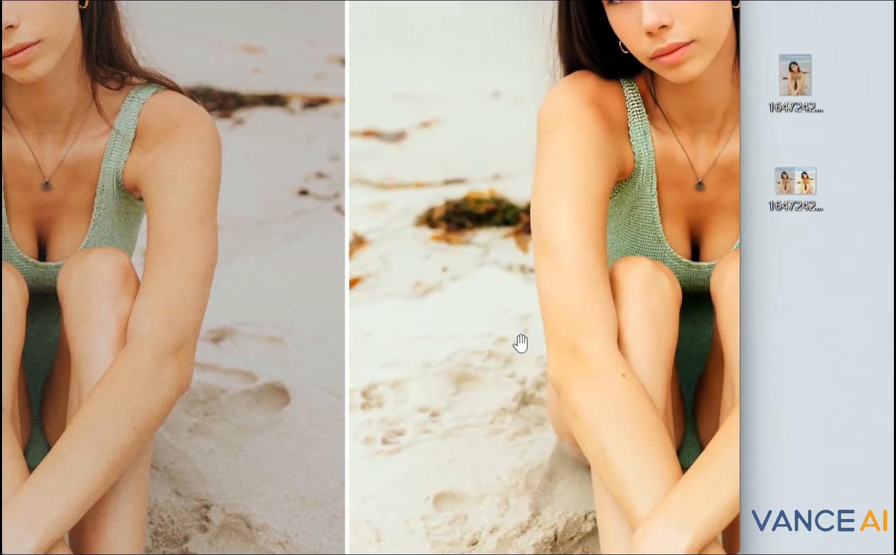
pyautogui.scroll(-5, 450, 356)
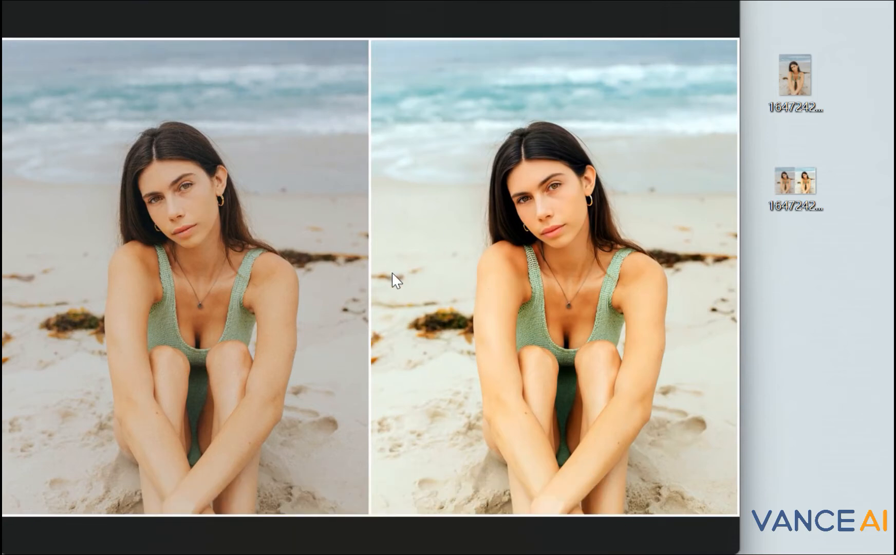
# Examine the skin, eyes and lips of the face in the enhanced half of the comparison image
pyautogui.scroll(5, 516, 296)
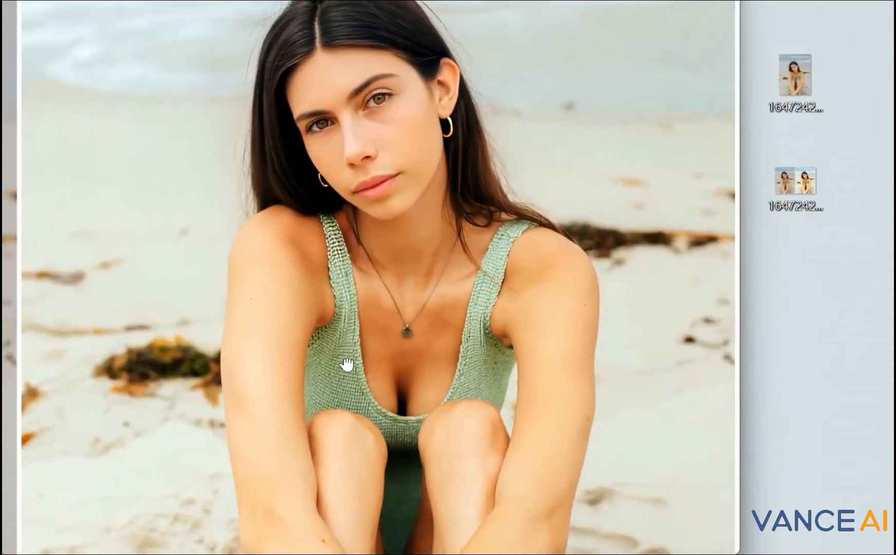
pyautogui.scroll(5, 339, 368)
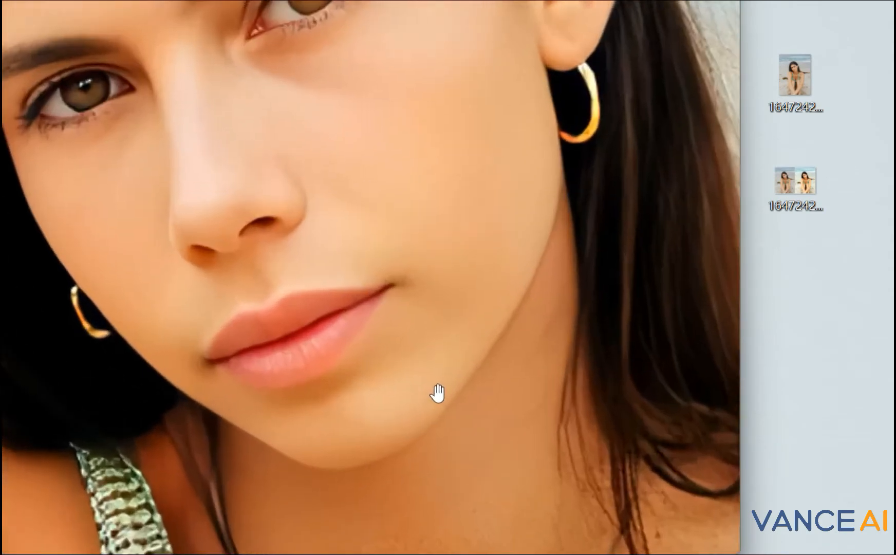
pyautogui.scroll(2, 438, 393)
pyautogui.moveTo(460, 187); pyautogui.dragTo(470, 513)
pyautogui.scroll(-2, 478, 452)
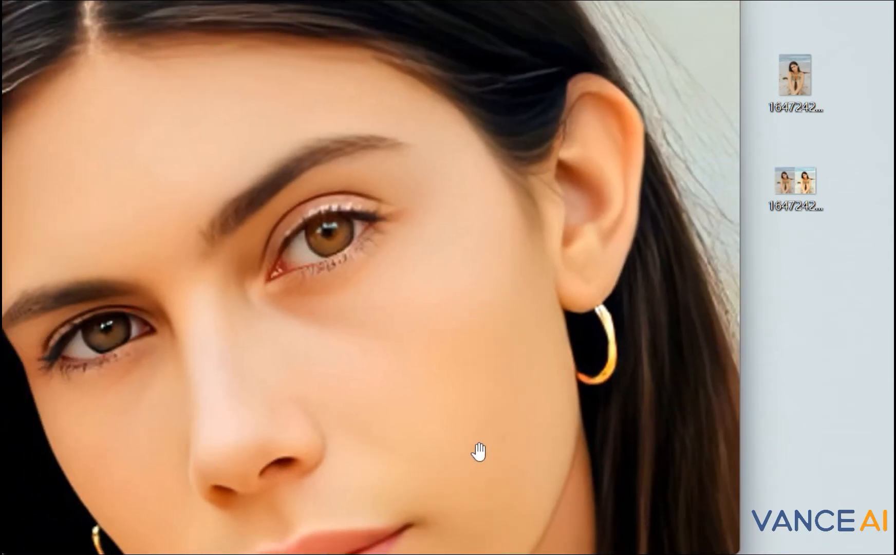
pyautogui.scroll(-5, 479, 452)
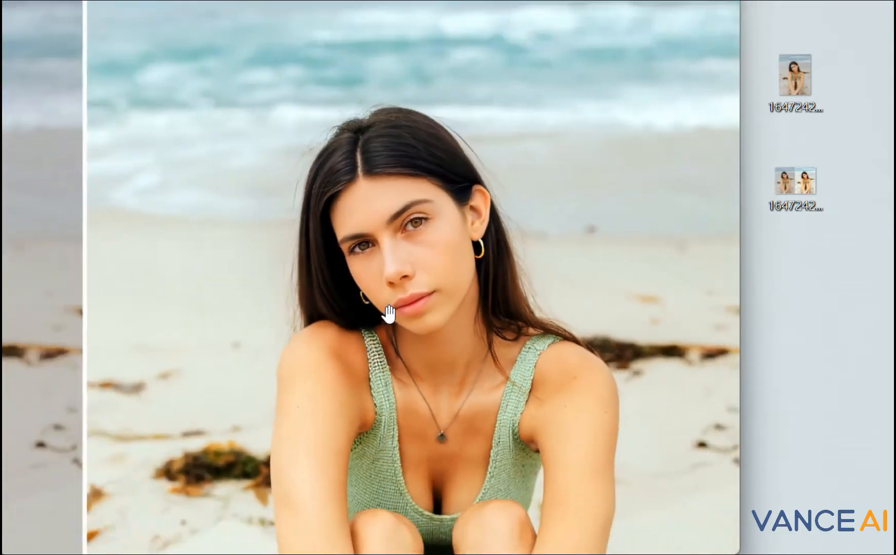
pyautogui.scroll(-3, 388, 314)
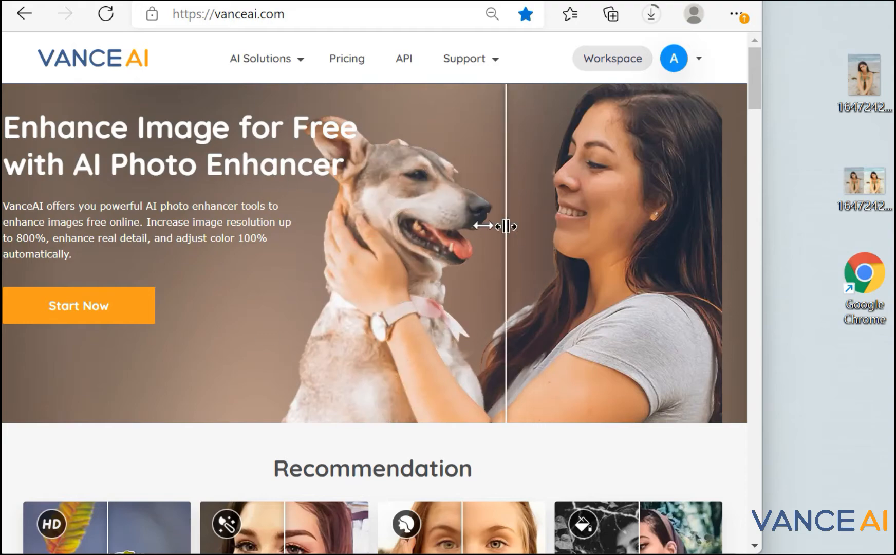
# Look through the vanceai.com homepage in the web browser, from the recommended AI tools to the customer reviews and latest articles
pyautogui.scroll(-5, 112, 205)
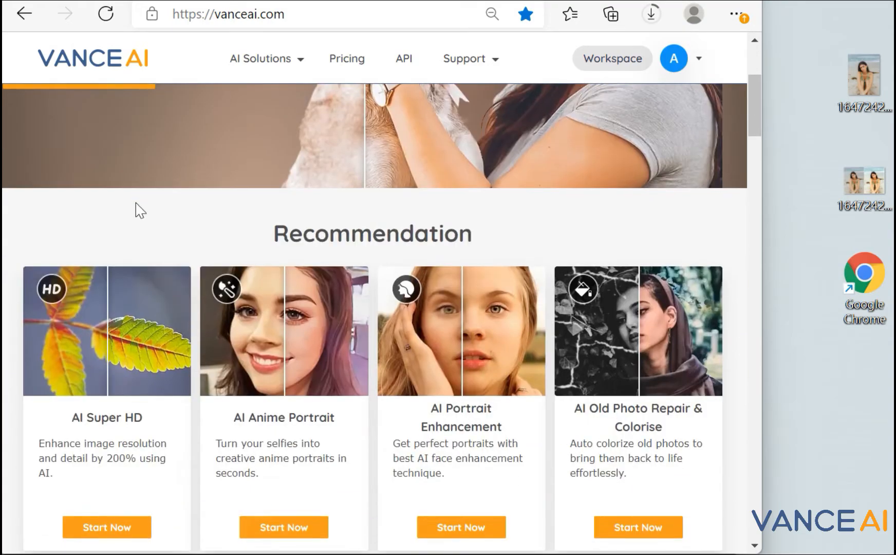
pyautogui.scroll(-6, 157, 202)
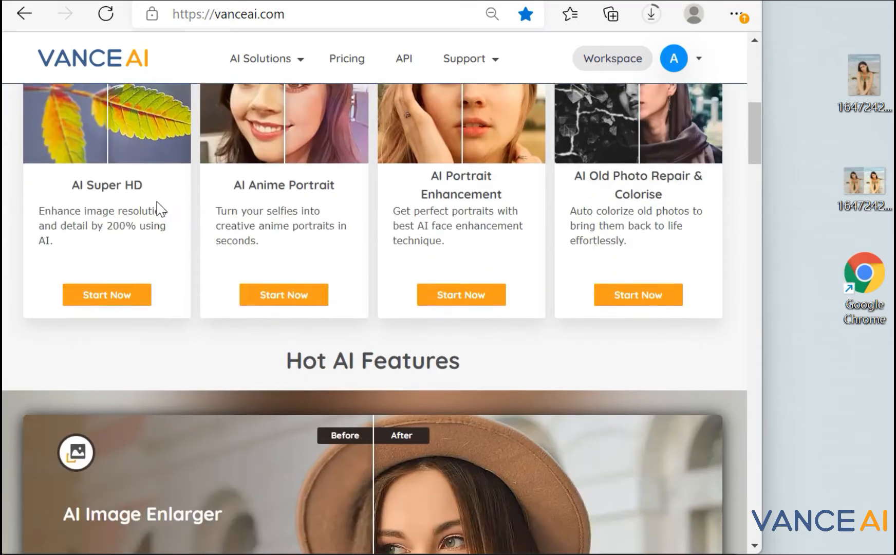
pyautogui.scroll(-8, 157, 202)
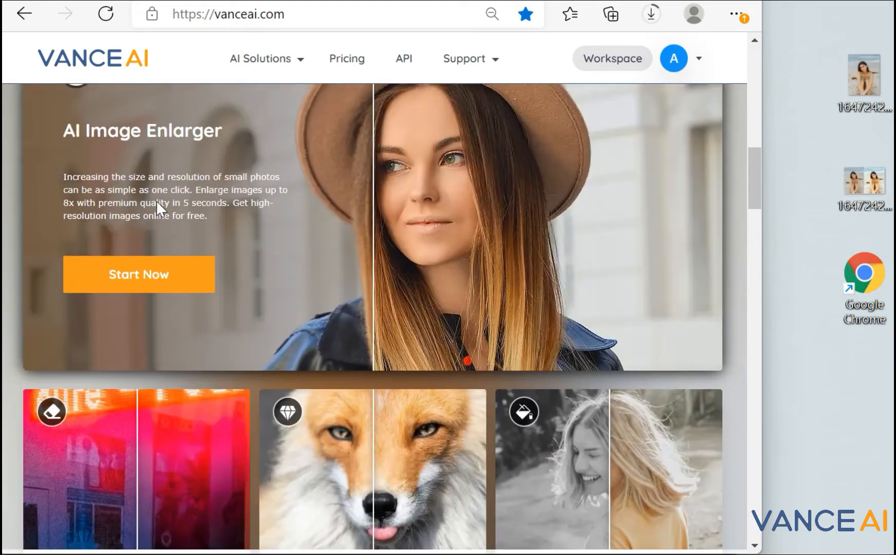
pyautogui.scroll(-2, 156, 201)
pyautogui.scroll(-2, 156, 203)
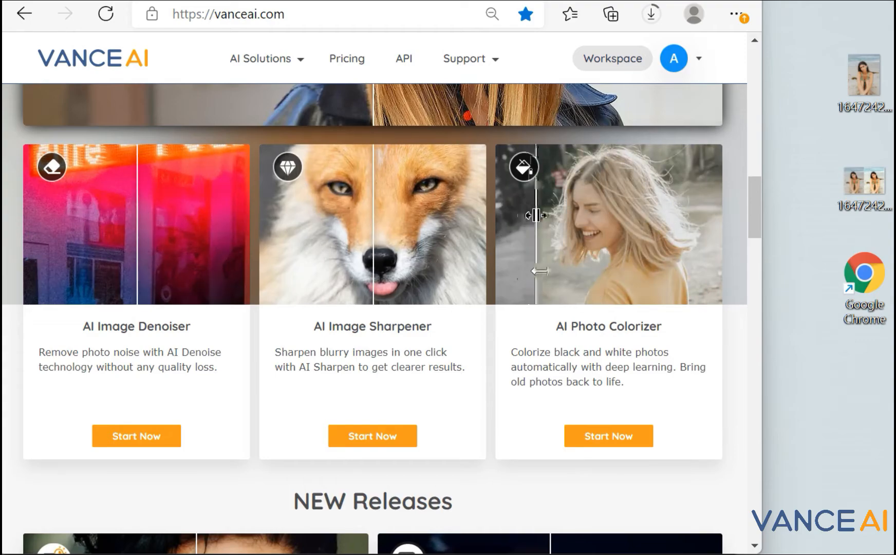
pyautogui.scroll(-5, 669, 295)
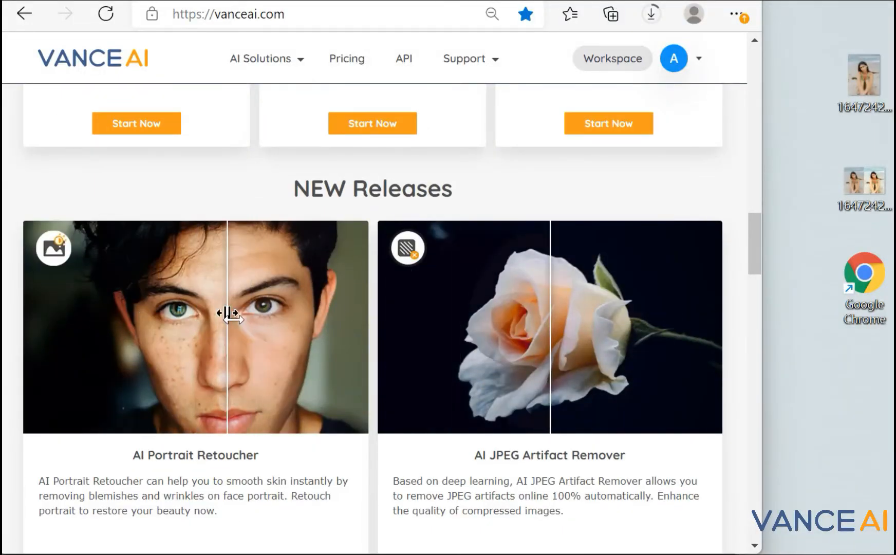
pyautogui.scroll(-8, 345, 326)
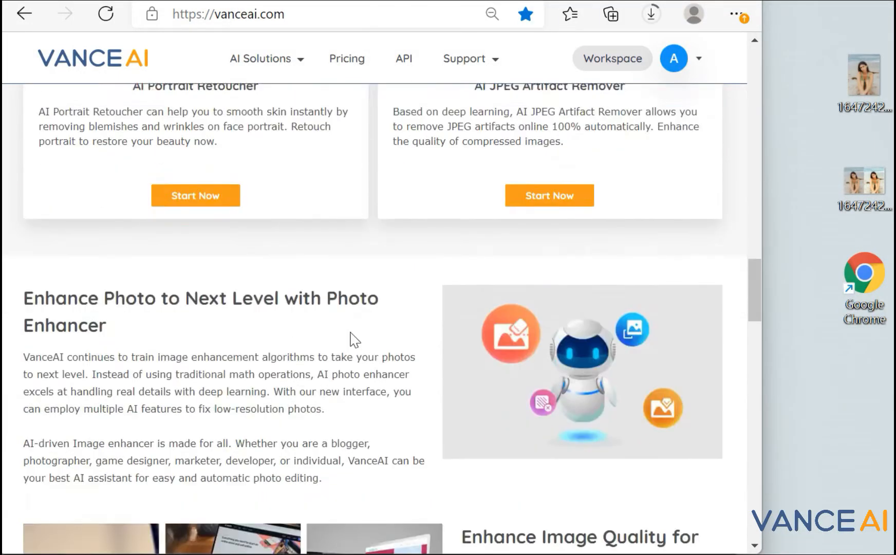
pyautogui.scroll(-10, 351, 340)
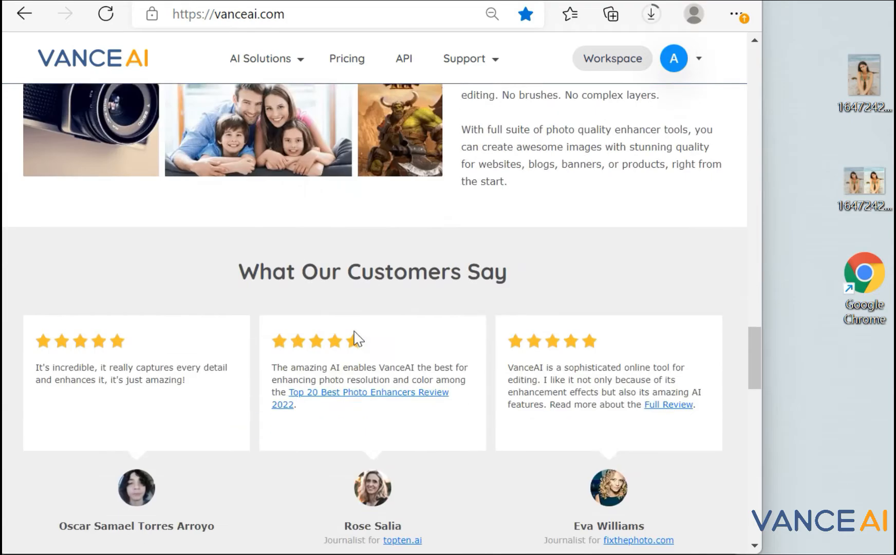
pyautogui.scroll(-9, 357, 337)
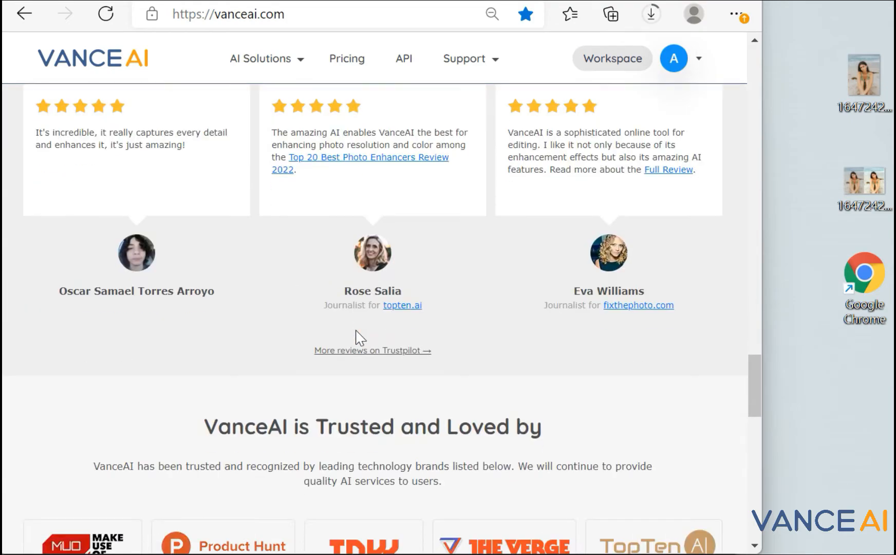
pyautogui.scroll(-3, 360, 337)
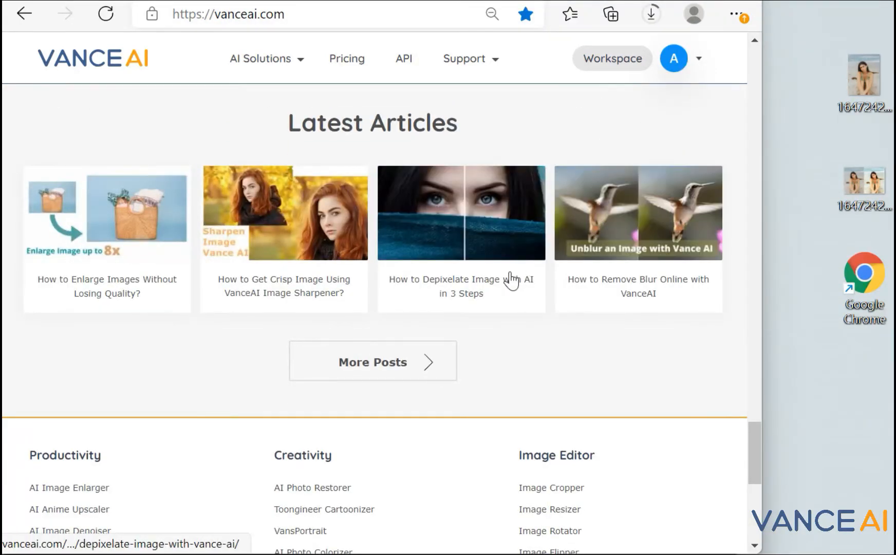
pyautogui.scroll(20, 511, 280)
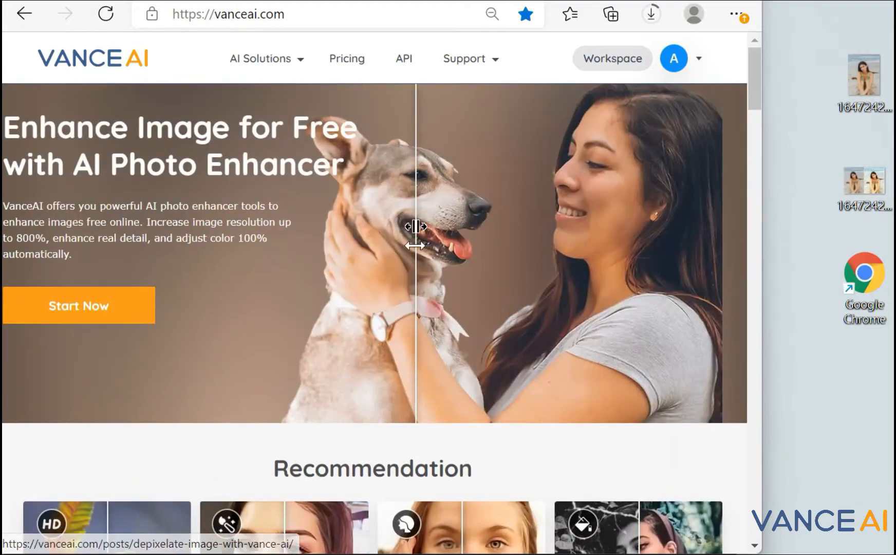
# Open the Portrait Retoucher page from VanceAI's AI solutions and view its feature overview
pyautogui.moveTo(300, 84)
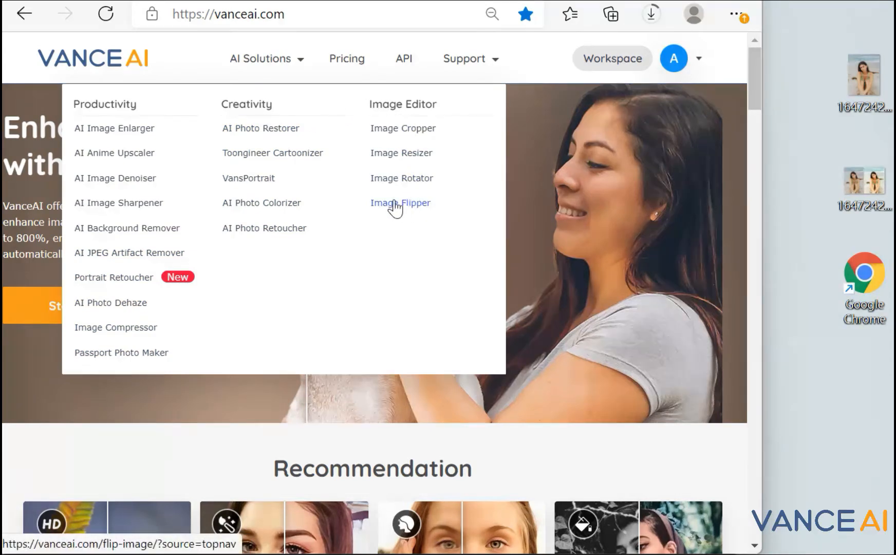
pyautogui.click(139, 280)
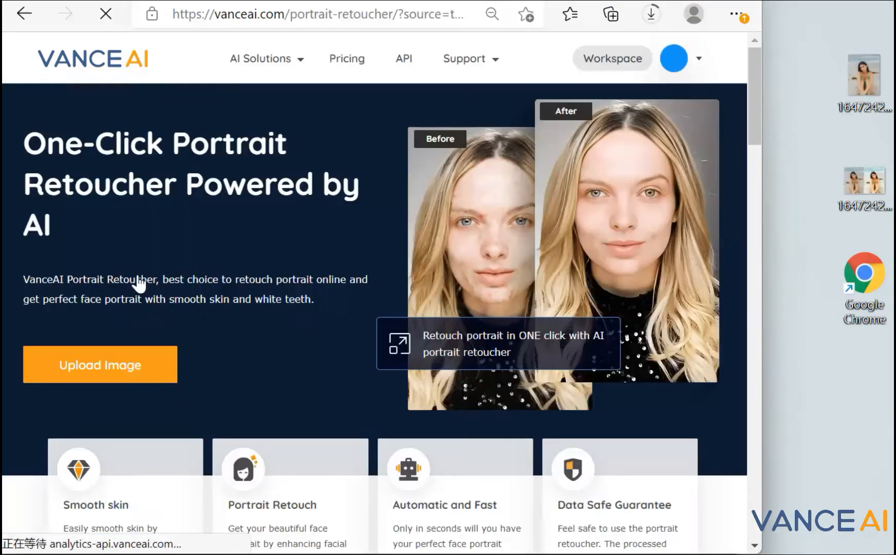
pyautogui.scroll(-7, 592, 224)
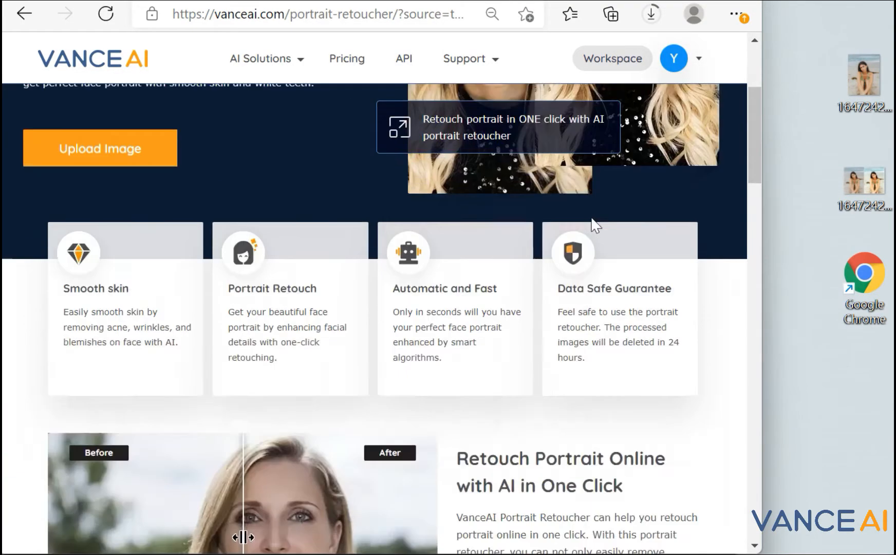
# Upload the beach portrait from the desktop to Portrait Retoucher and process it in Retouch mode
pyautogui.scroll(-4, 429, 403)
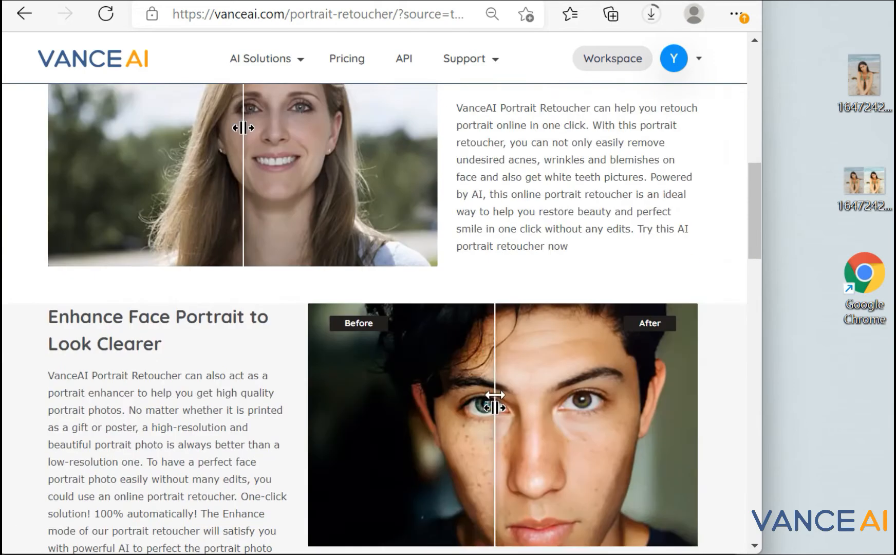
pyautogui.scroll(10, 547, 320)
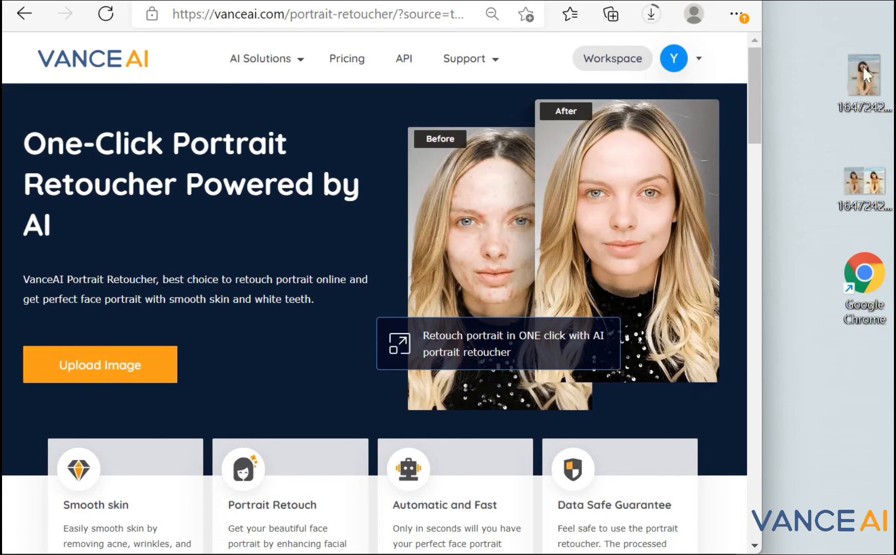
pyautogui.moveTo(863, 75); pyautogui.dragTo(694, 160)
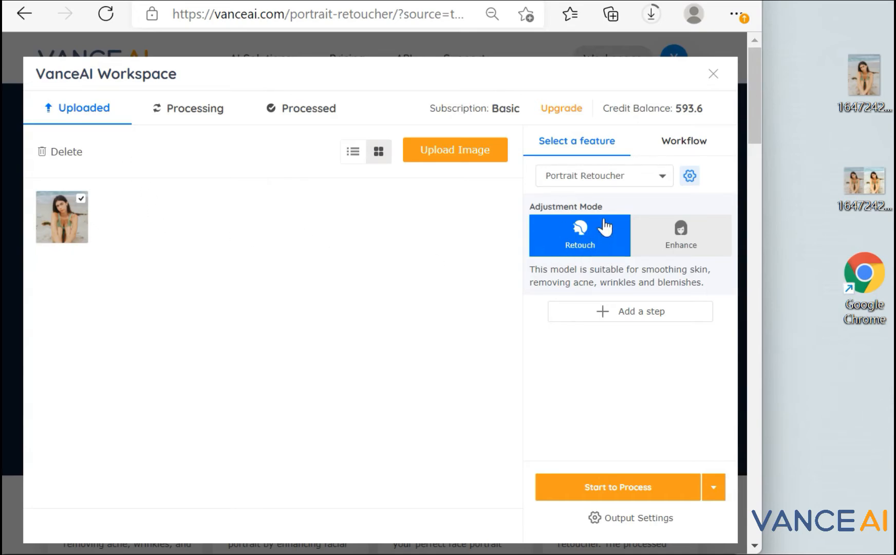
pyautogui.click(626, 497)
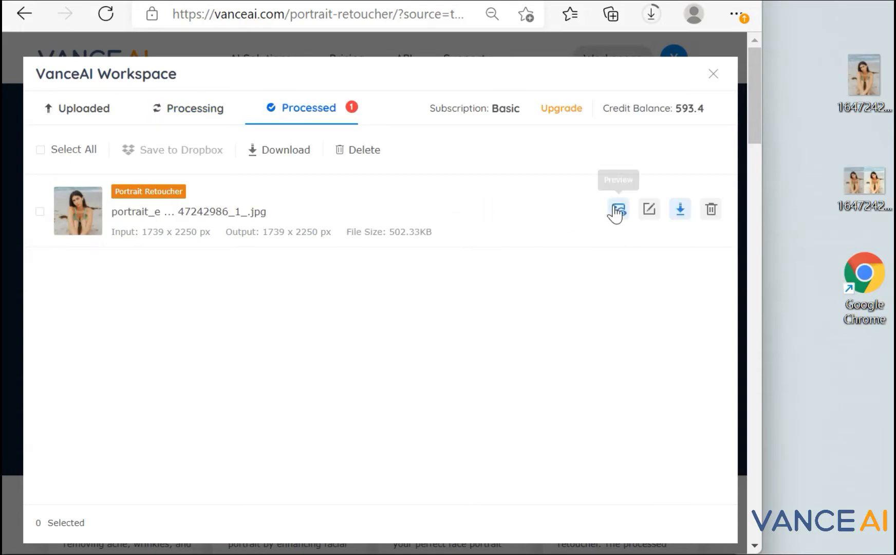
# Preview the retouched beach portrait in Compared view at 200% zoom and examine the before and after skin on the face
pyautogui.click(618, 210)
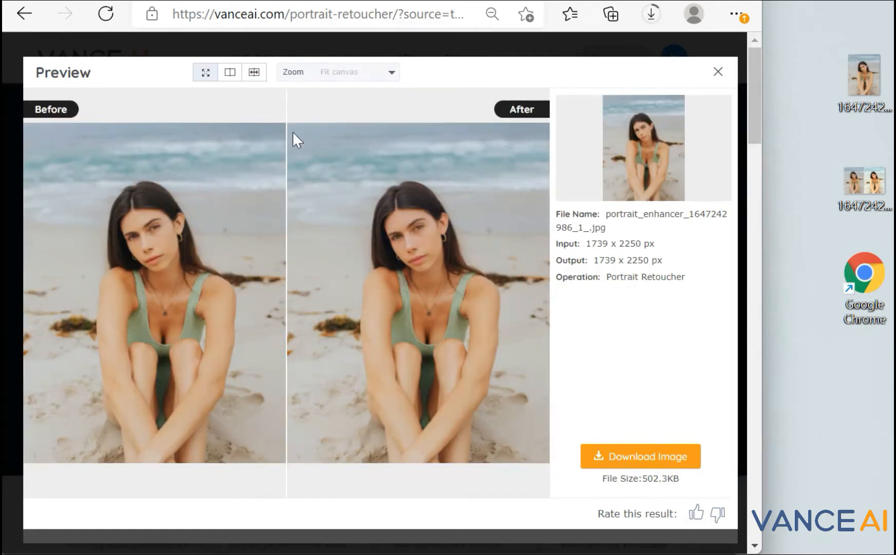
pyautogui.click(254, 72)
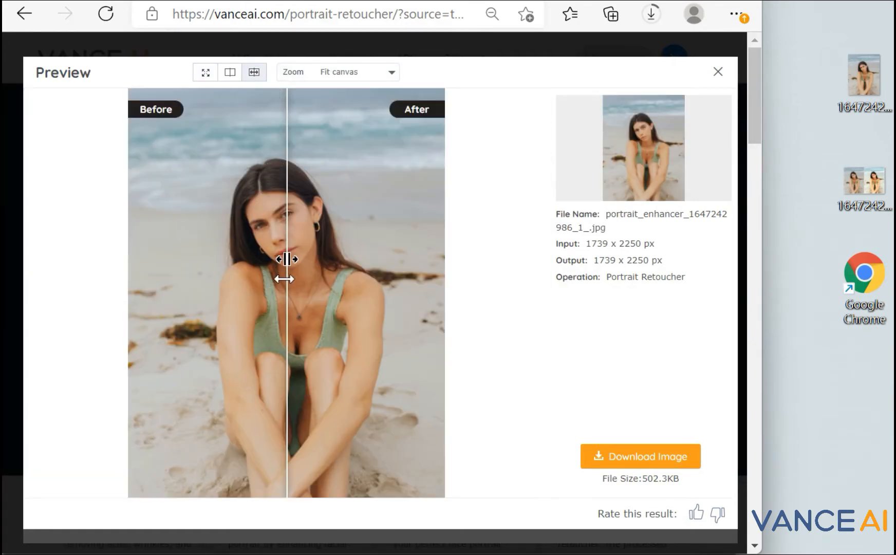
pyautogui.click(359, 72)
pyautogui.click(332, 144)
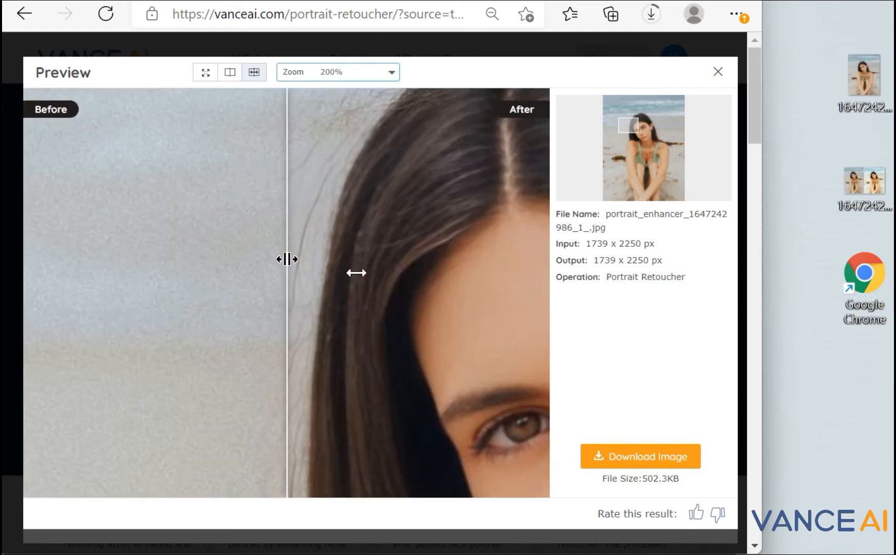
pyautogui.moveTo(629, 129); pyautogui.dragTo(643, 128)
pyautogui.moveTo(288, 258)
pyautogui.mouseDown()
pyautogui.moveTo(36, 260)
pyautogui.moveTo(489, 260)
pyautogui.moveTo(37, 267)
pyautogui.moveTo(400, 268)
pyautogui.moveTo(282, 276)
pyautogui.mouseUp()
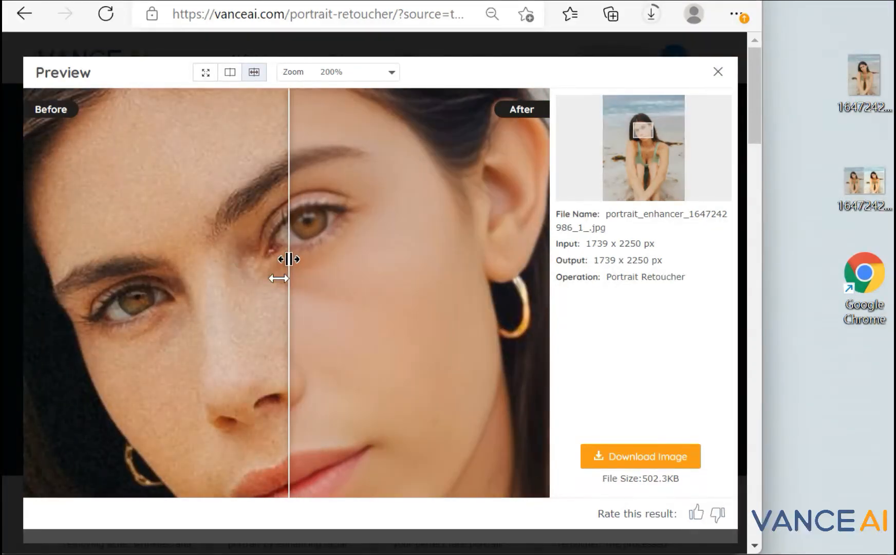
pyautogui.scroll(-3, 514, 231)
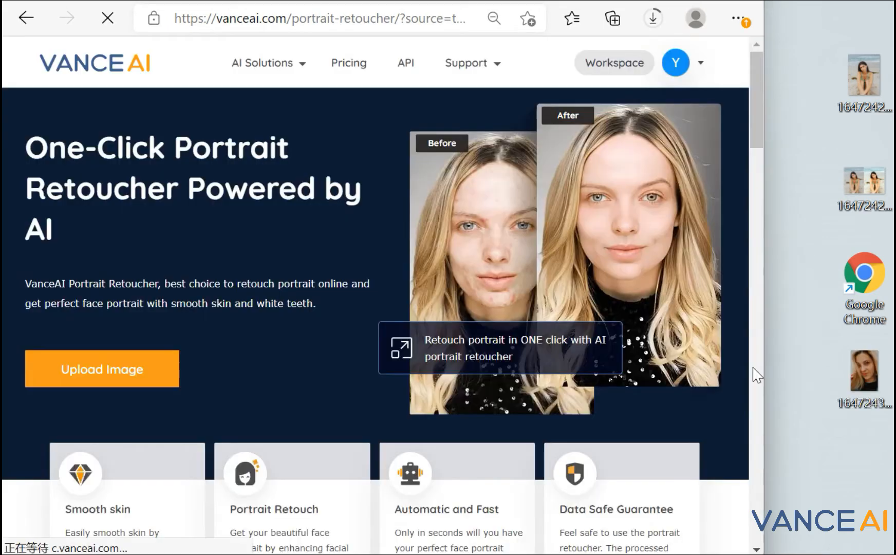
# Upload the blonde woman's portrait from the desktop, process it in Retouch mode, and open the preview of its result
pyautogui.moveTo(868, 371); pyautogui.dragTo(103, 374)
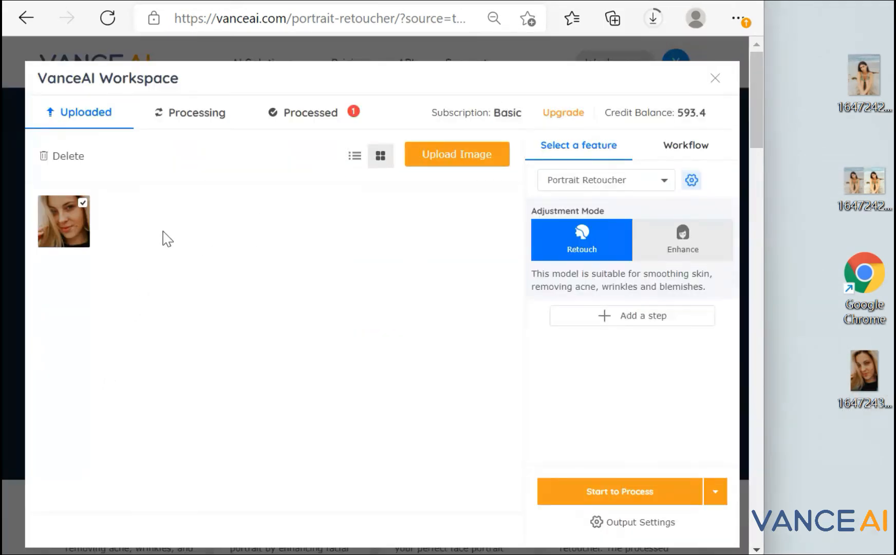
pyautogui.click(614, 493)
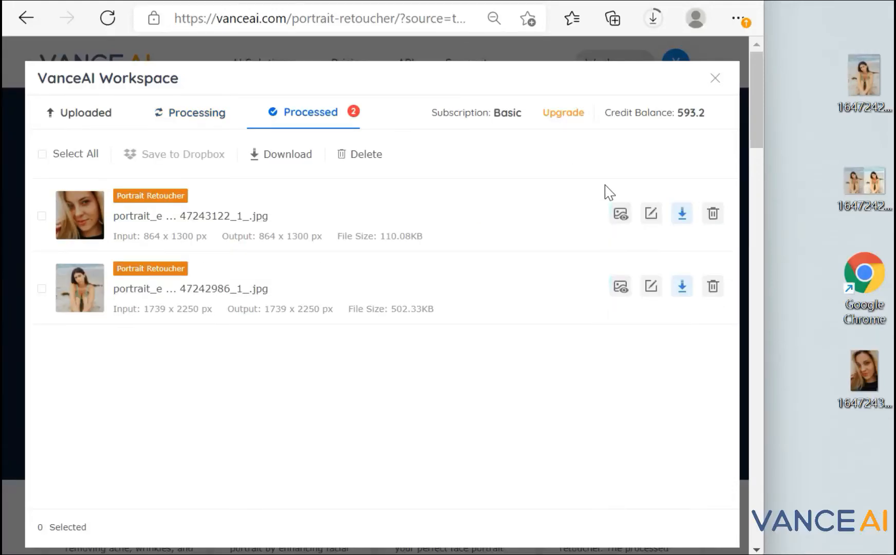
pyautogui.click(619, 216)
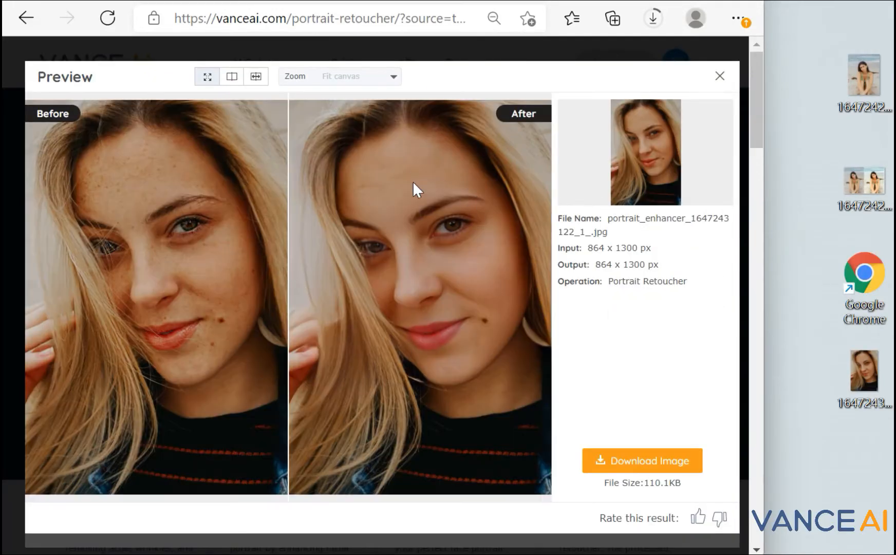
# Examine the blonde woman's retouched portrait in Compared view, and close the preview and the workspace
pyautogui.click(256, 76)
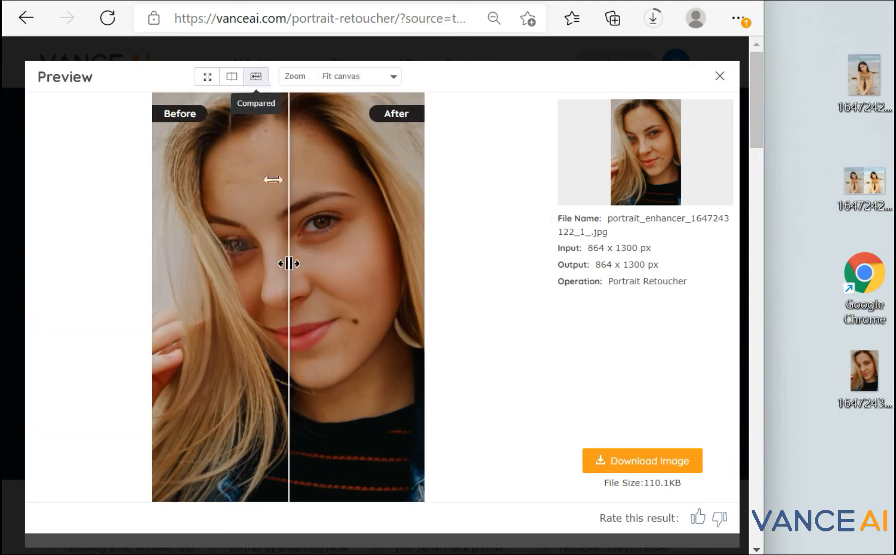
pyautogui.moveTo(290, 262); pyautogui.dragTo(289, 298)
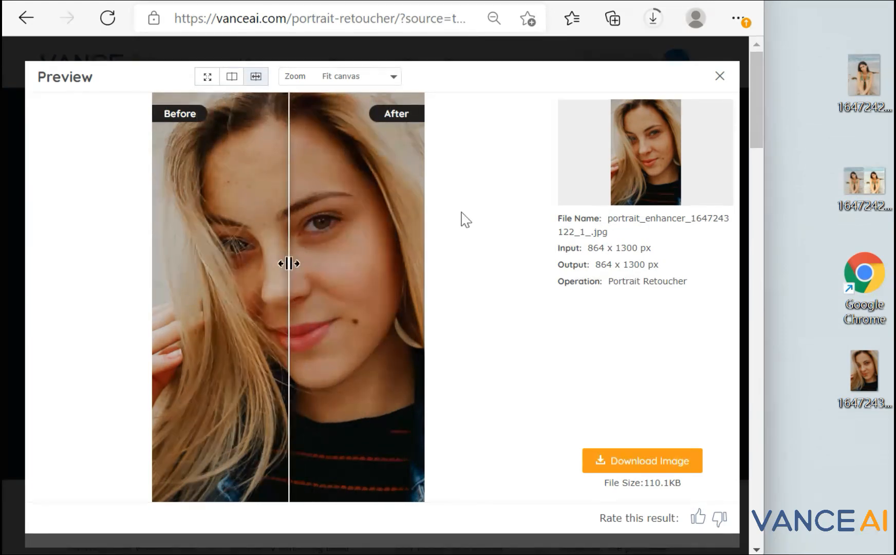
pyautogui.click(720, 77)
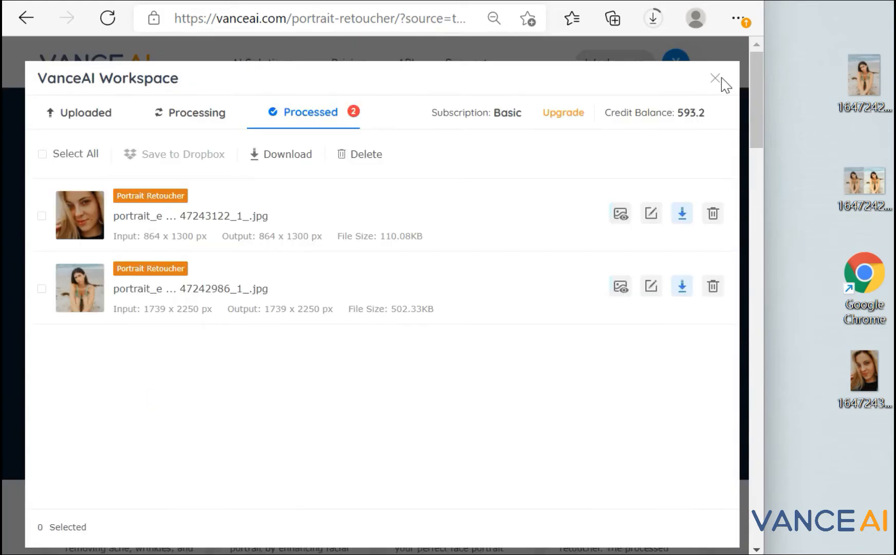
pyautogui.click(714, 85)
# Open AI Image Enlarger from VanceAI's AI solutions and enlarge the beach portrait from the desktop at 8X
pyautogui.moveTo(266, 71)
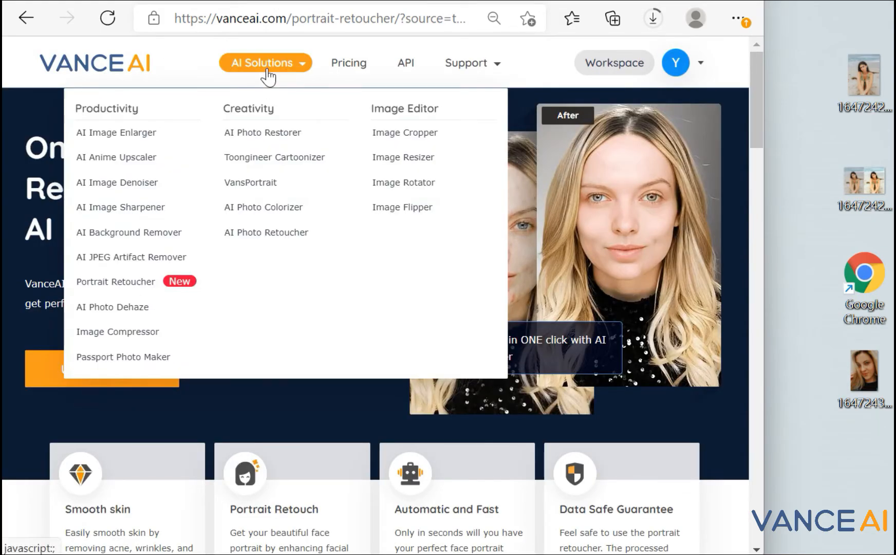
pyautogui.click(127, 134)
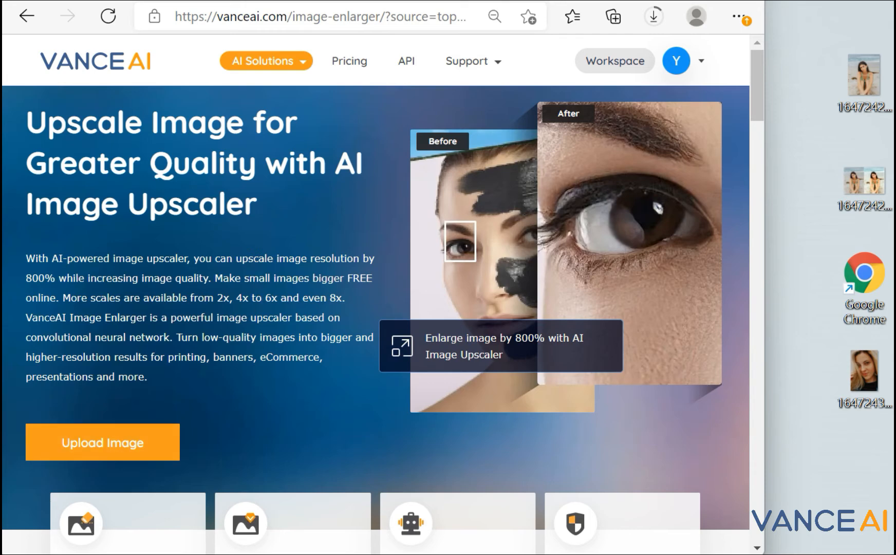
pyautogui.moveTo(288, 77)
pyautogui.moveTo(863, 74); pyautogui.dragTo(308, 472)
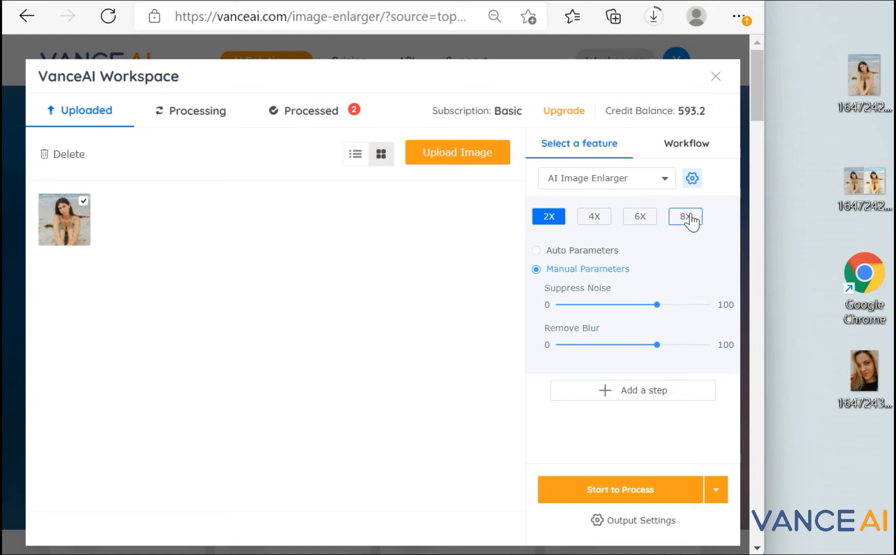
pyautogui.click(666, 497)
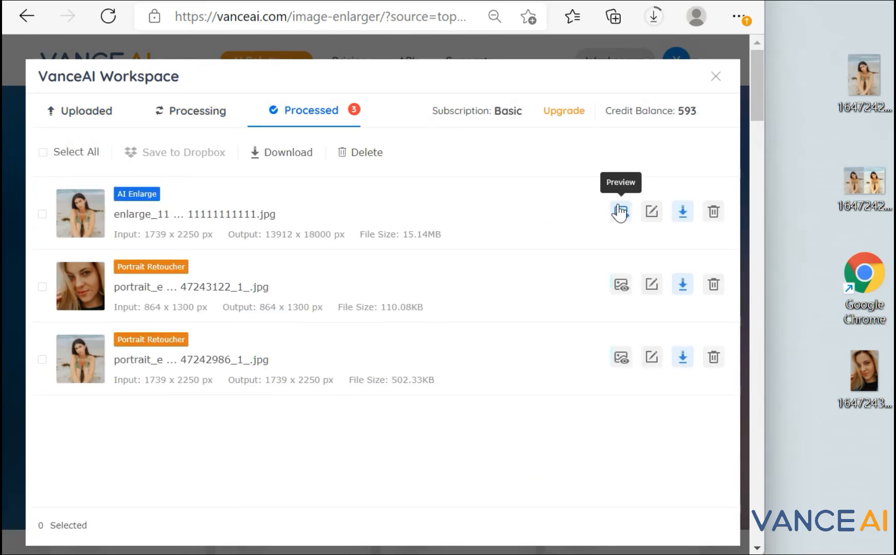
# Preview the enlarged beach portrait side by side with the original and examine its details at 100% and 200% zoom
pyautogui.click(620, 212)
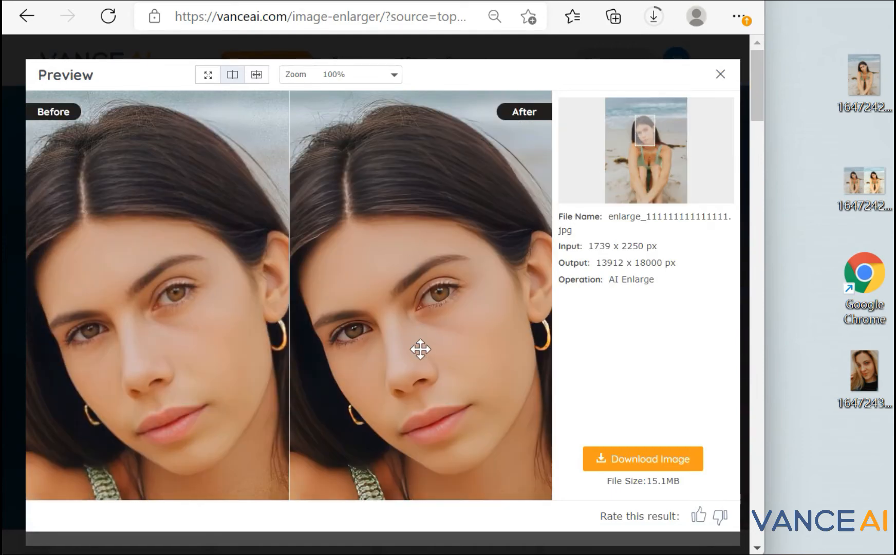
pyautogui.moveTo(420, 349); pyautogui.dragTo(382, 283)
pyautogui.click(646, 150)
pyautogui.click(360, 74)
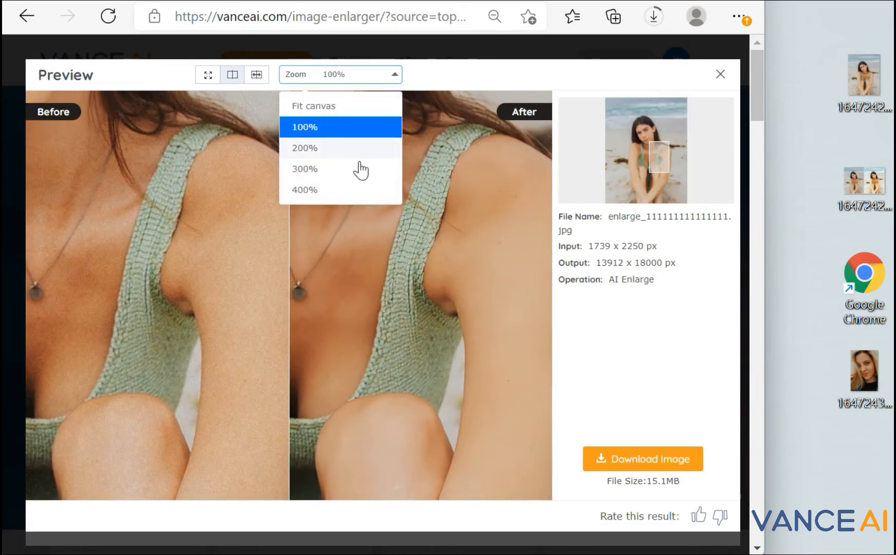
pyautogui.press('Return')
pyautogui.moveTo(646, 154)
pyautogui.mouseDown()
pyautogui.moveTo(644, 164)
pyautogui.moveTo(642, 146)
pyautogui.moveTo(668, 154)
pyautogui.moveTo(664, 192)
pyautogui.moveTo(670, 150)
pyautogui.moveTo(662, 130)
pyautogui.moveTo(632, 145)
pyautogui.mouseUp()
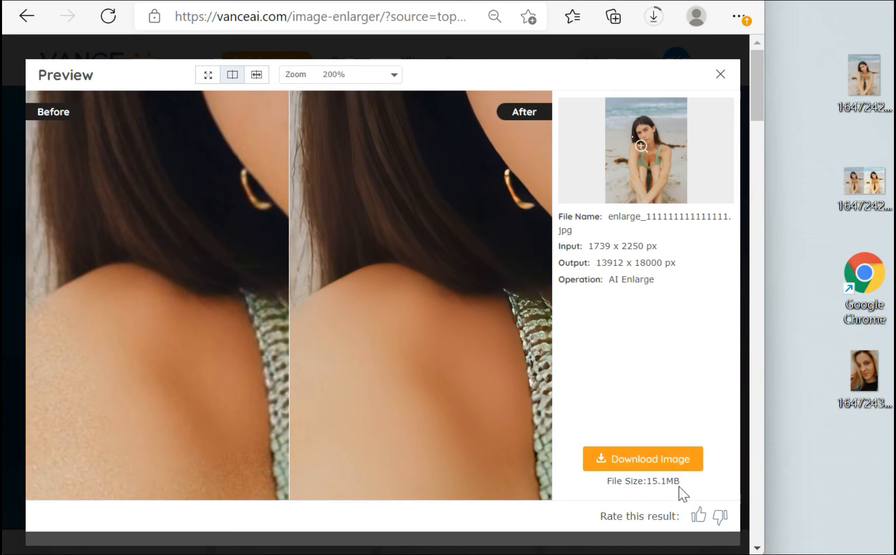
# Compare the face before and after enlargement in the sliding Compared view at 100% zoom
pyautogui.click(264, 80)
pyautogui.click(360, 74)
pyautogui.click(308, 124)
pyautogui.moveTo(636, 186); pyautogui.dragTo(637, 166)
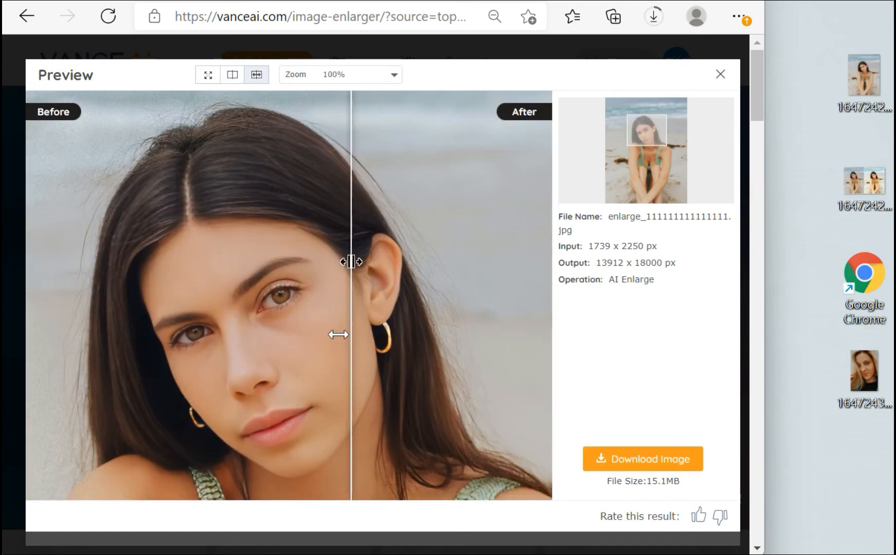
# Download the enlarged beach portrait, and close the preview and the workspace
pyautogui.click(636, 464)
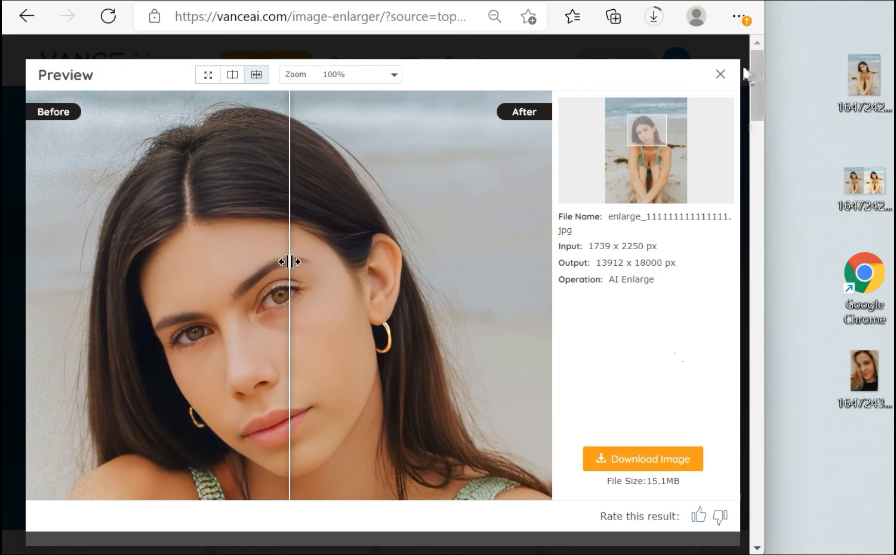
pyautogui.click(720, 74)
pyautogui.click(715, 81)
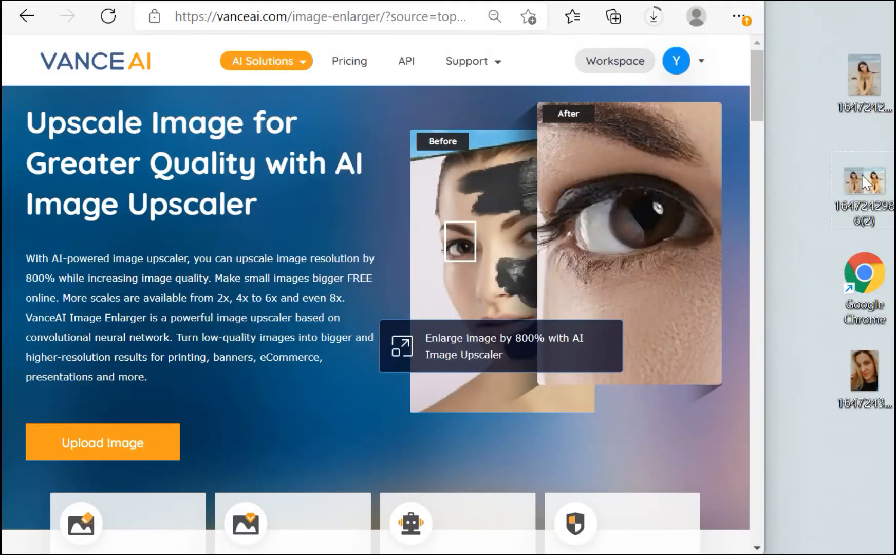
# Open the side-by-side comparison image from the desktop and view the woman in the original half and in the enhanced half
pyautogui.doubleClick(862, 178)
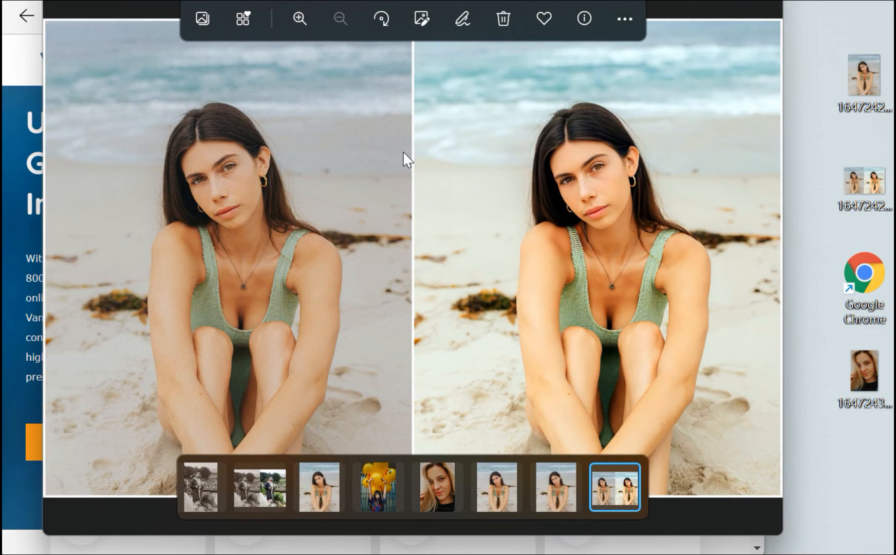
pyautogui.scroll(2, 404, 154)
pyautogui.scroll(1, 405, 160)
pyautogui.moveTo(321, 220); pyautogui.dragTo(427, 225)
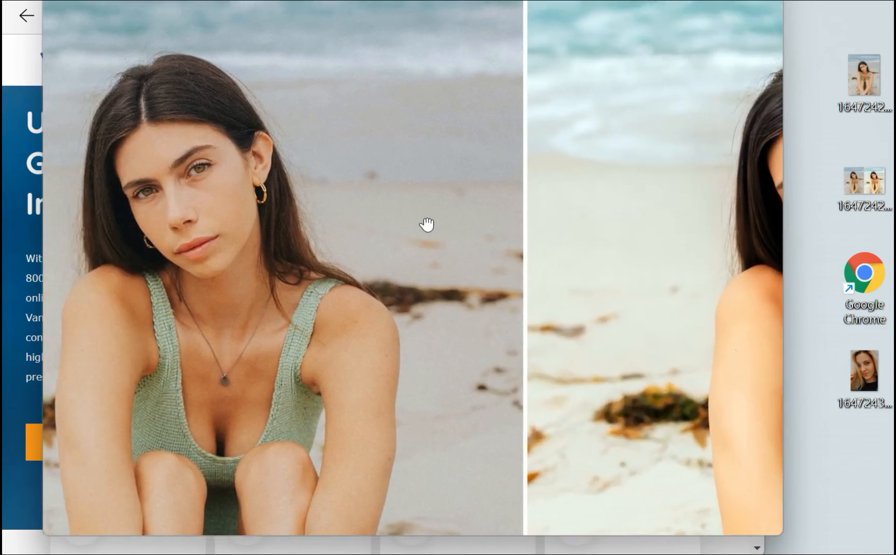
pyautogui.hscroll(10, 427, 225)
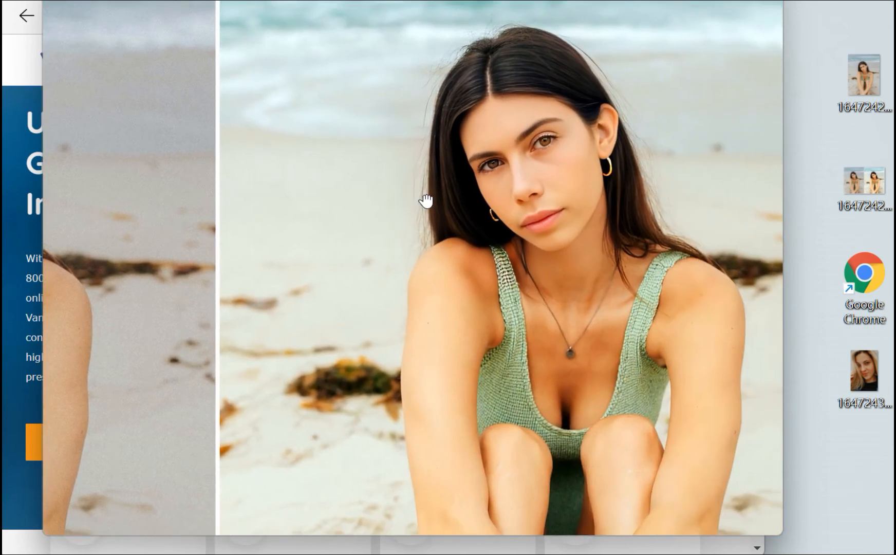
pyautogui.moveTo(426, 200); pyautogui.dragTo(378, 176)
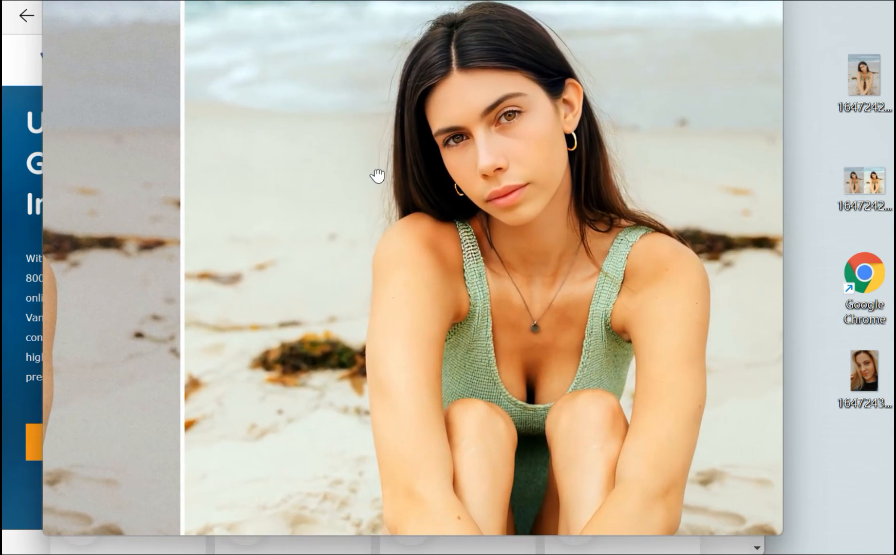
# Examine the lips, eye and cheek skin of the enhanced face up close
pyautogui.scroll(5, 502, 182)
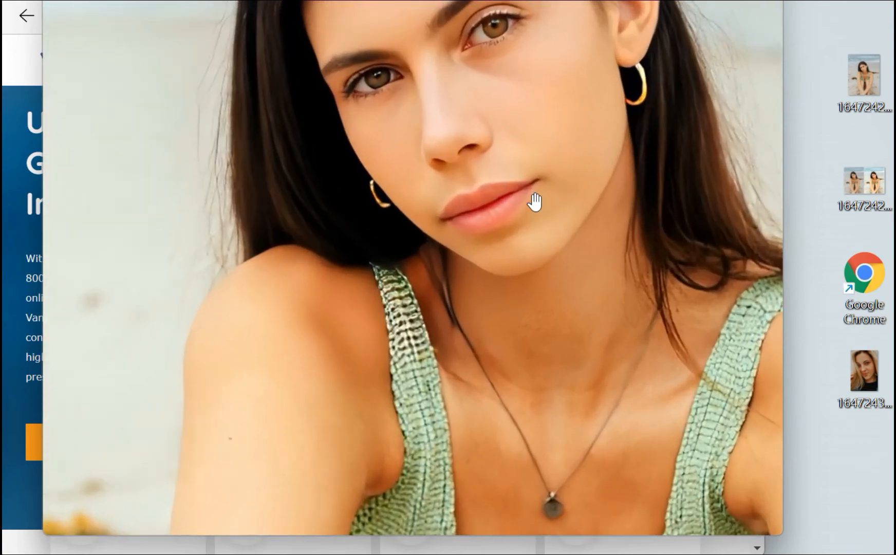
pyautogui.scroll(5, 426, 349)
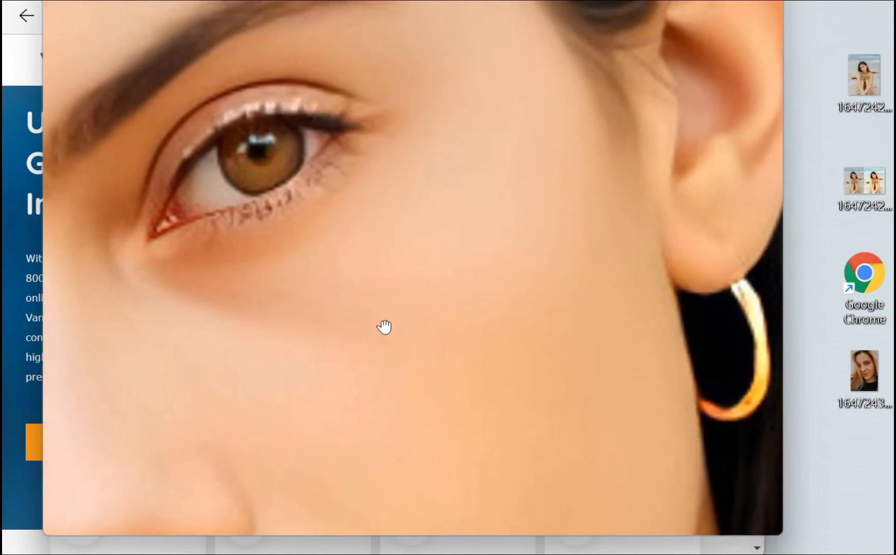
pyautogui.moveTo(384, 327); pyautogui.dragTo(391, 331)
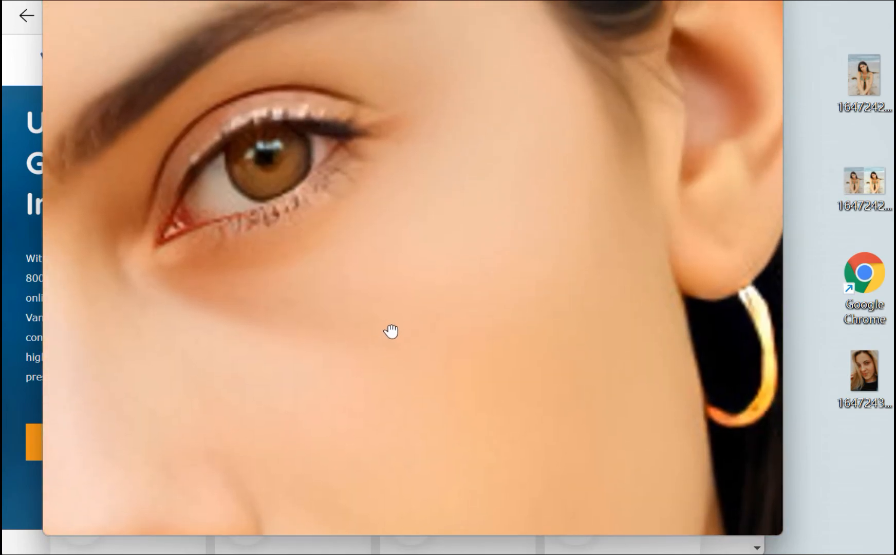
pyautogui.scroll(-10, 391, 331)
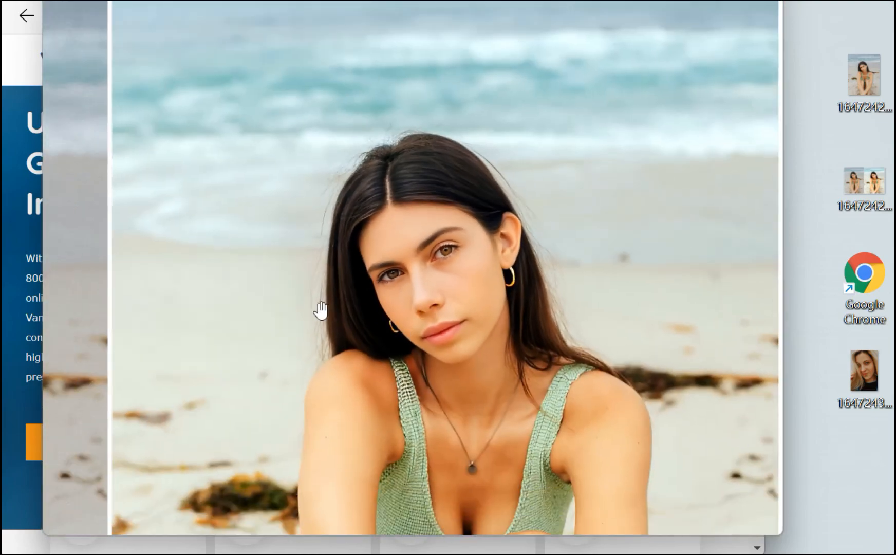
# Examine the nose, mouth and eye of the original face up close, and return to the view of the whole comparison image
pyautogui.scroll(-2, 318, 310)
pyautogui.moveTo(205, 294); pyautogui.dragTo(467, 300)
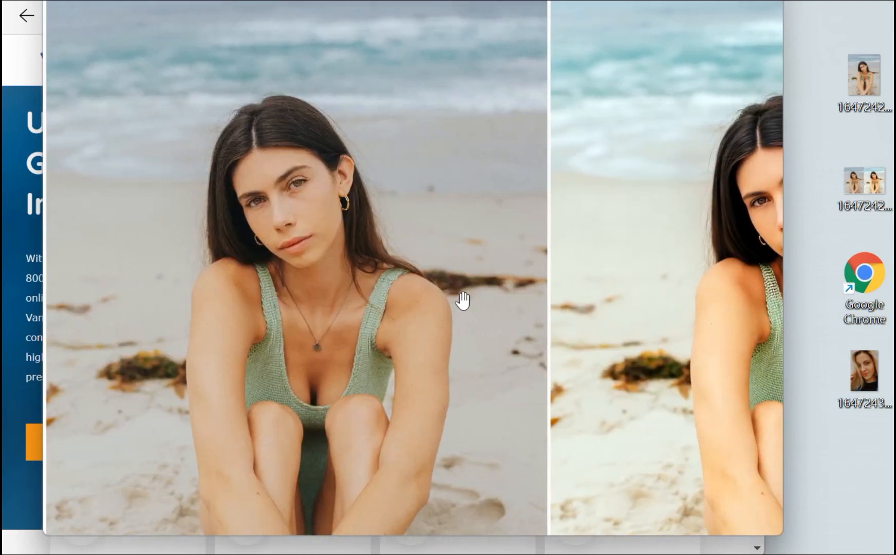
pyautogui.scroll(2, 293, 227)
pyautogui.scroll(6, 293, 226)
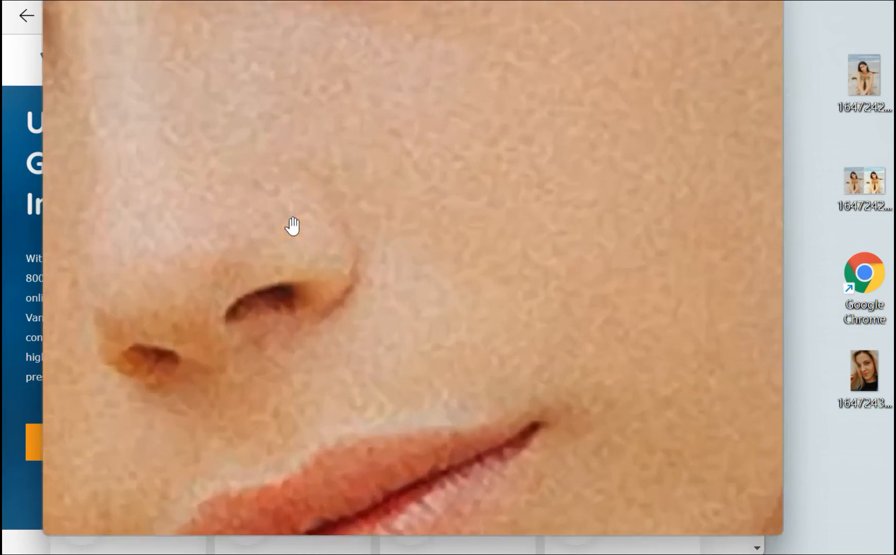
pyautogui.moveTo(293, 225); pyautogui.dragTo(347, 441)
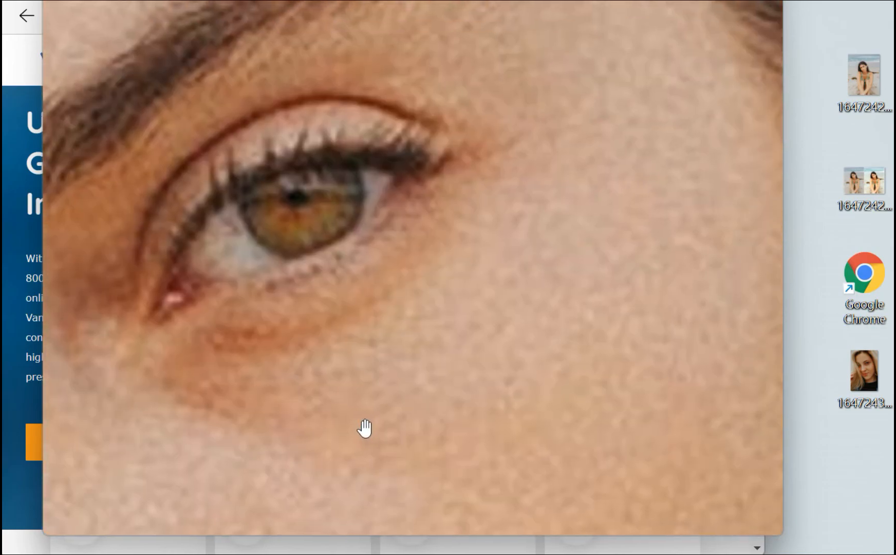
pyautogui.scroll(-8, 365, 427)
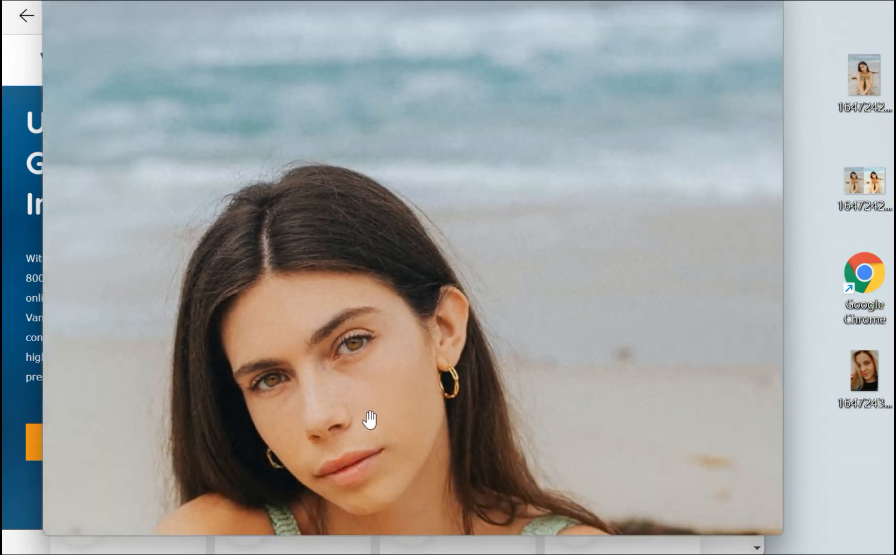
pyautogui.scroll(-3, 378, 409)
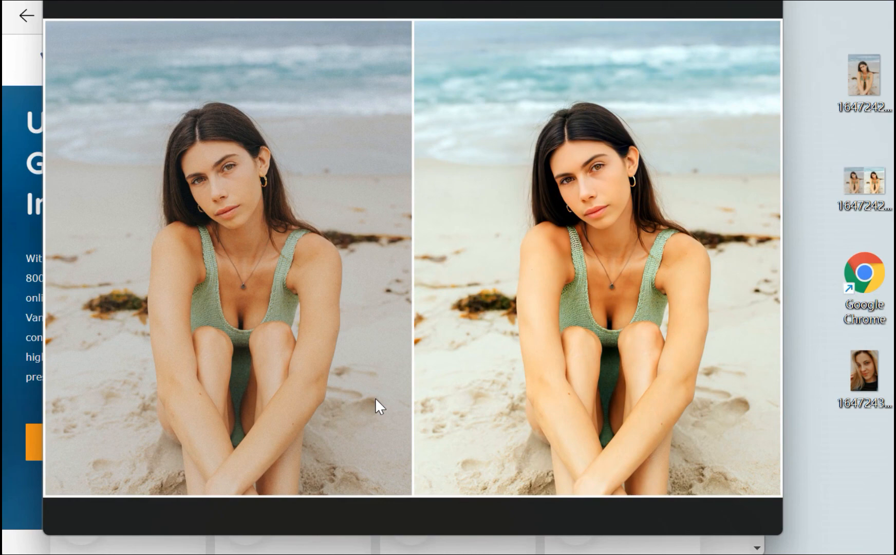